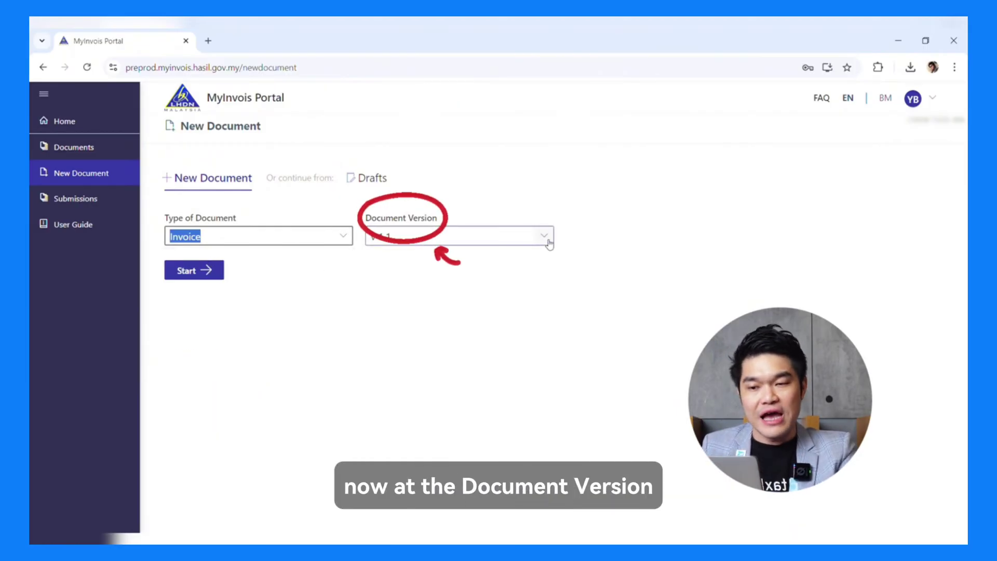
Open the document version list for the new Invoice document.
left_click(549, 243)
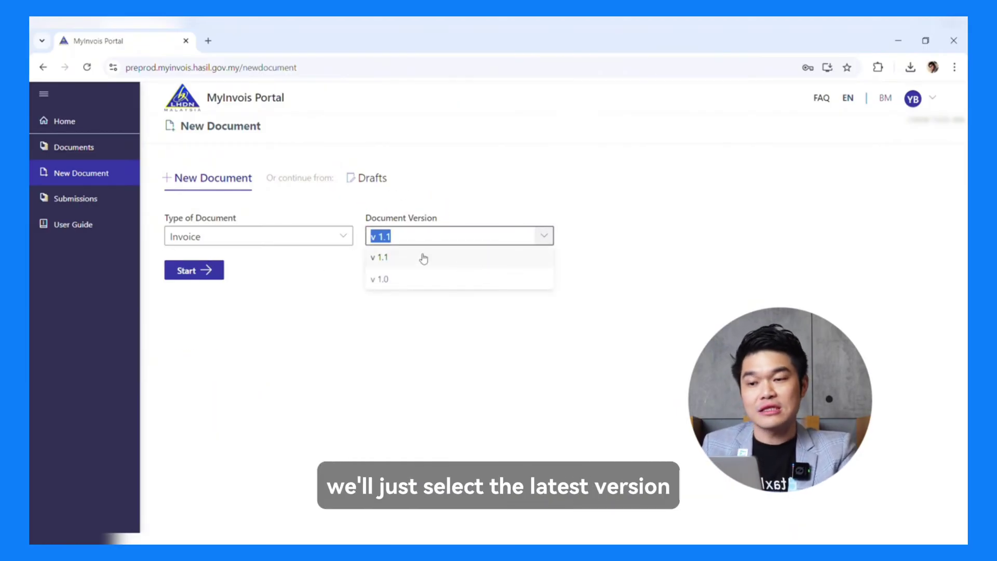
Pick document version v 1.1 and start the invoice.
left_click(407, 258)
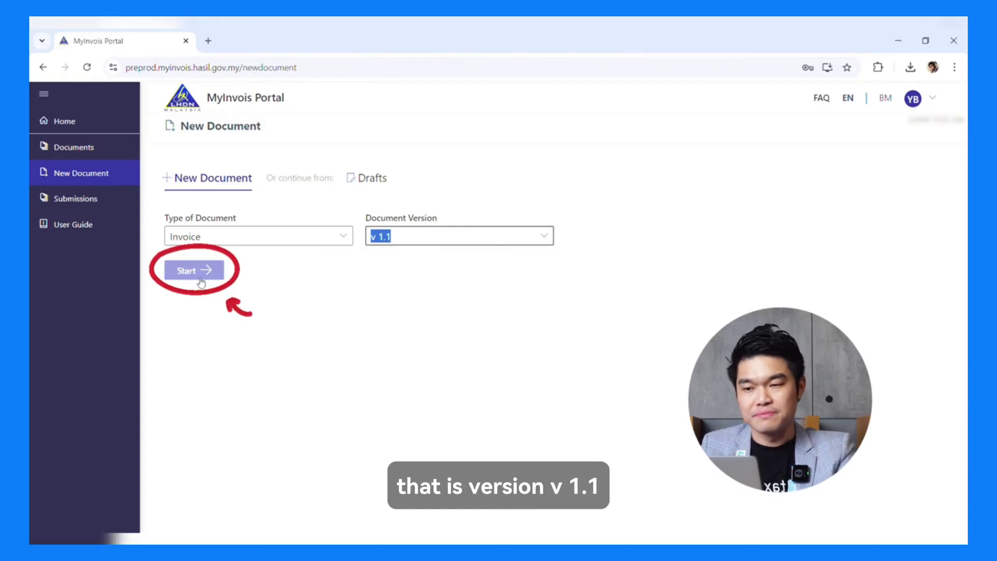
left_click(214, 275)
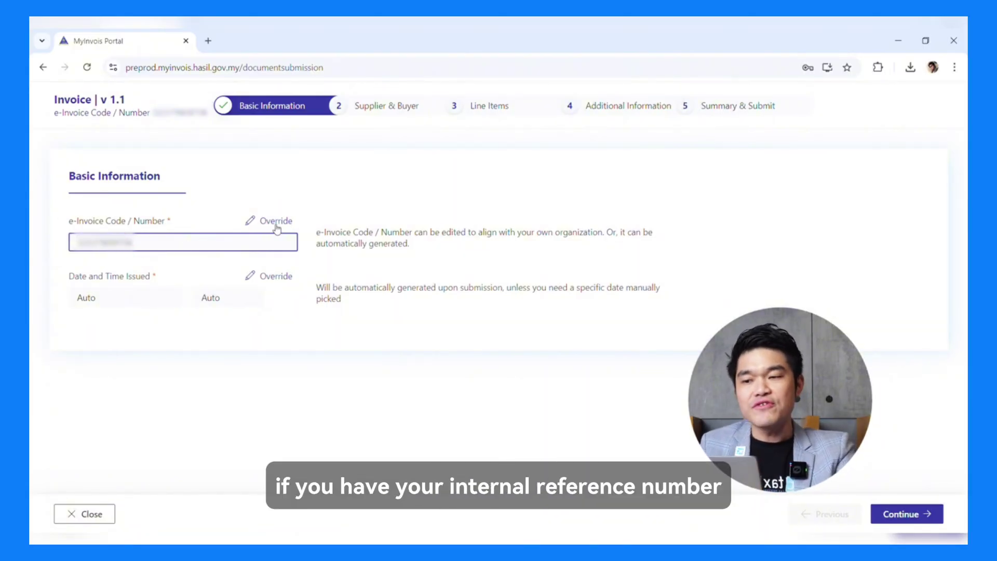
Override the generated e-Invoice code with CONINV-001, leave the date on Auto, and continue to Supplier & Buyer.
left_click(276, 221)
left_click_drag(156, 245, 50, 252)
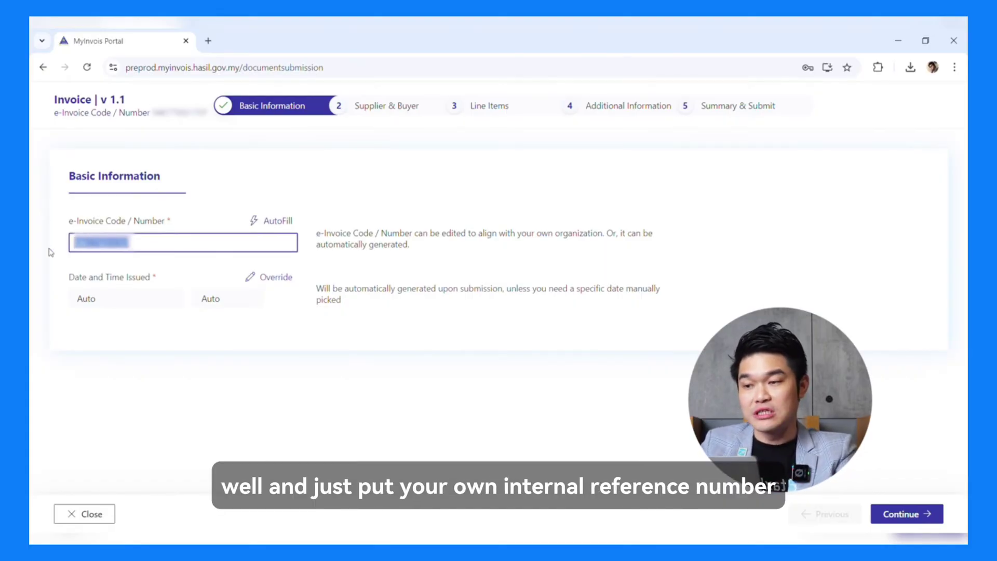
type("CONINV-001")
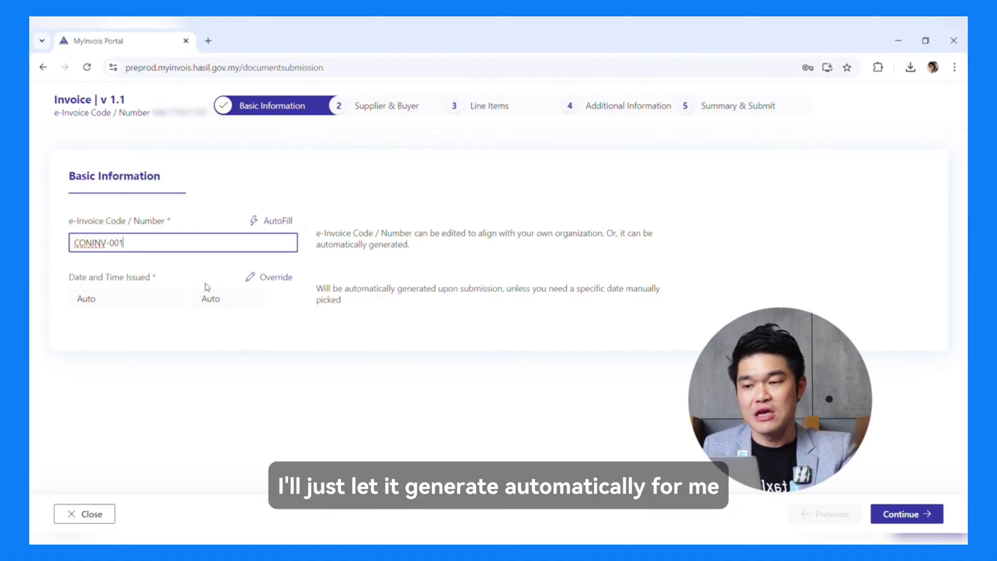
left_click(905, 515)
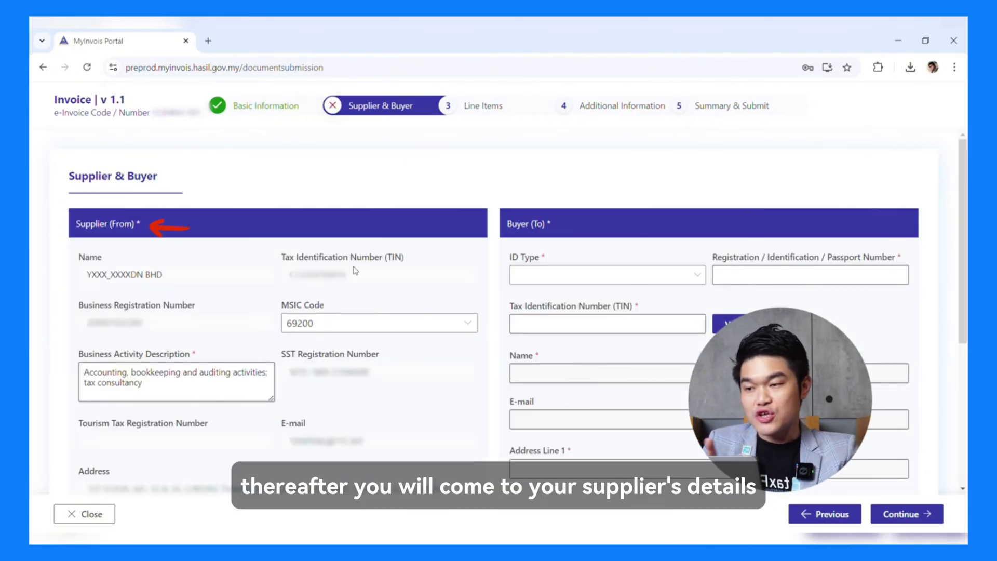
scroll(355, 271, "down", 1)
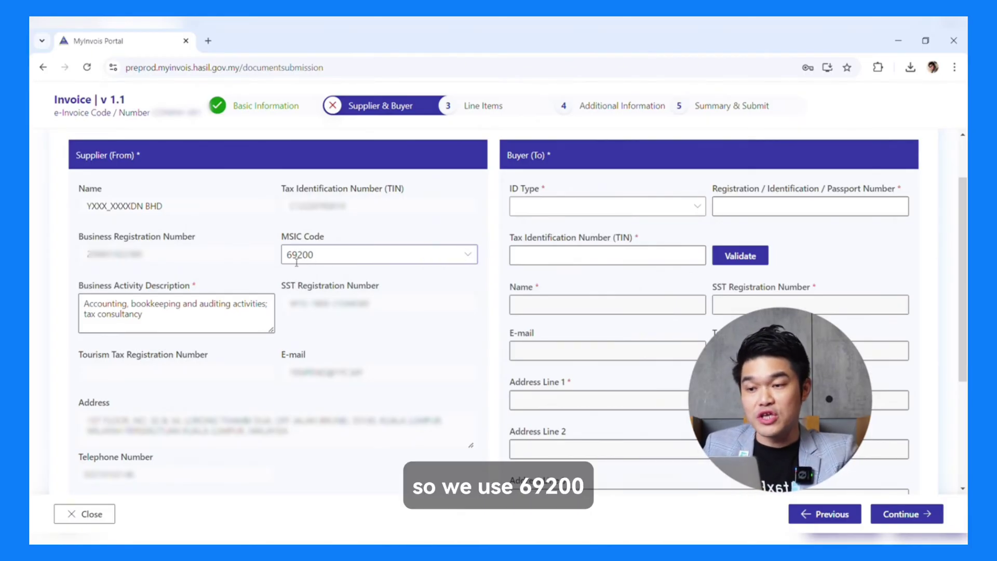
double_click(323, 256)
left_click(212, 312)
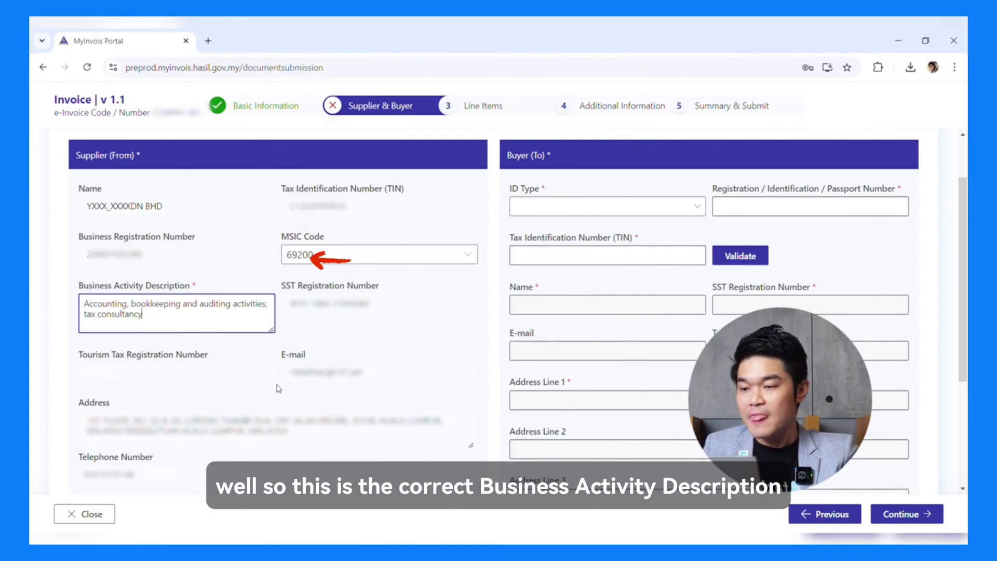
scroll(219, 407, "down", 2)
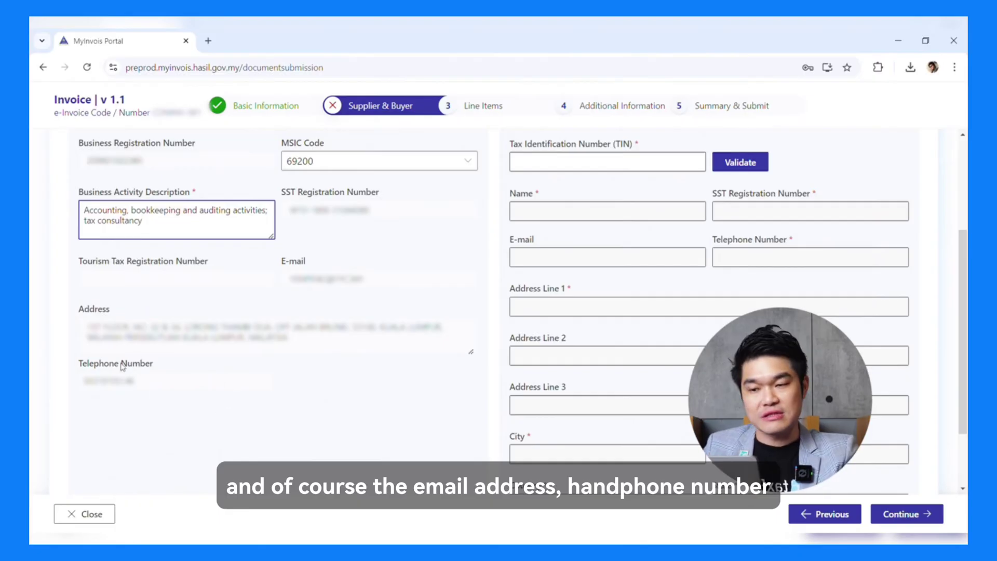
scroll(400, 369, "up", 3)
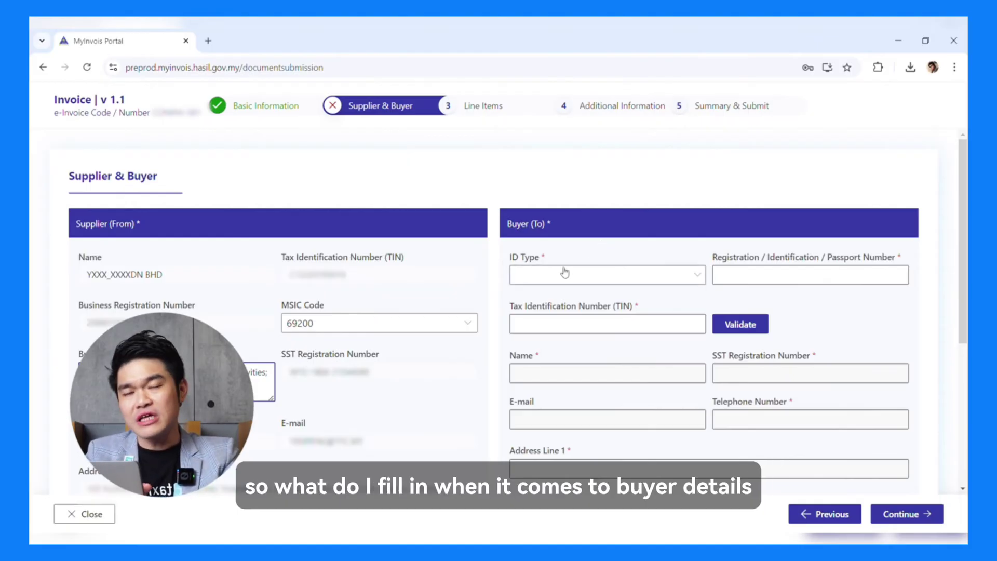
Set the buyer's ID type to NRIC and registration number to NA.
left_click(582, 283)
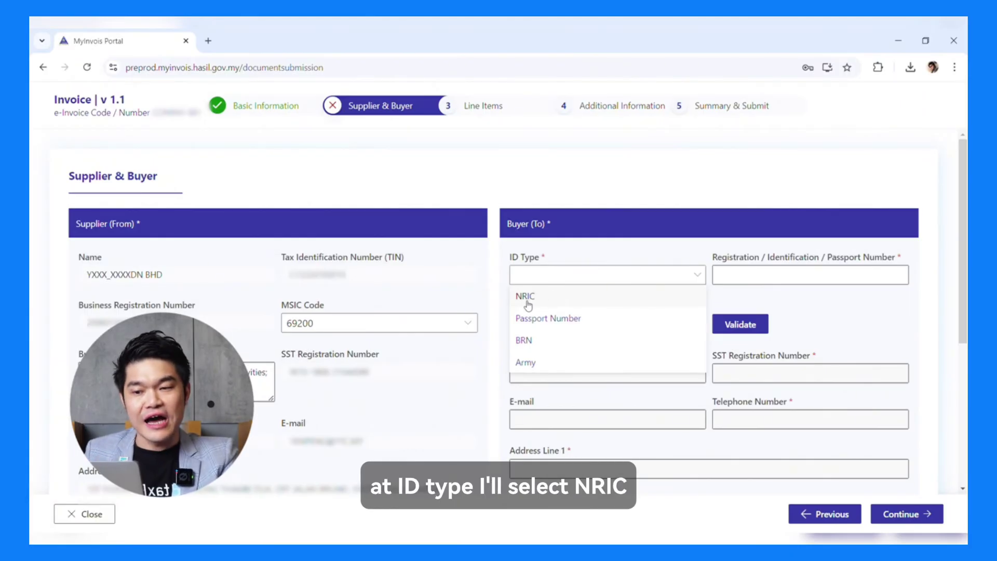
left_click(526, 297)
left_click(767, 279)
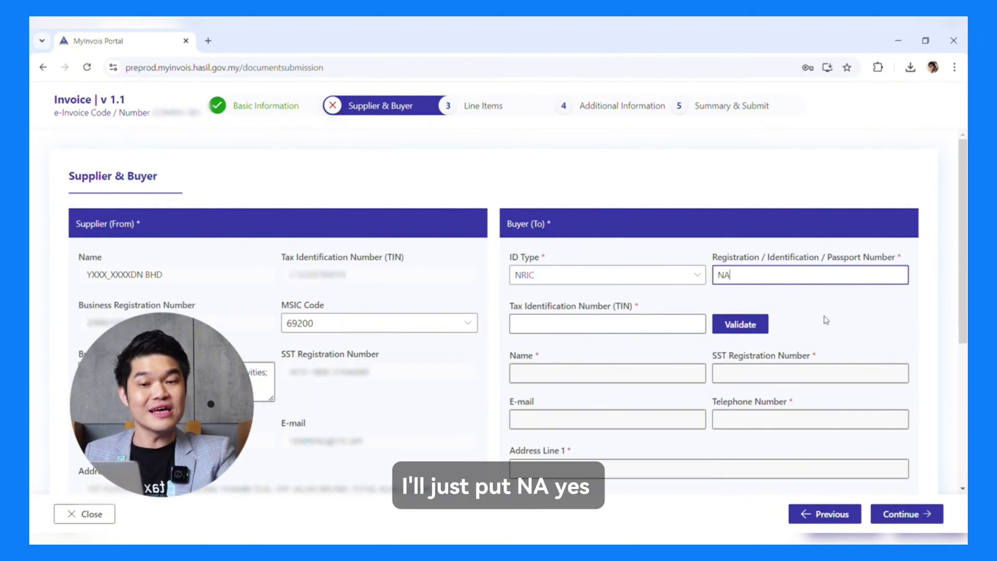
left_click(618, 324)
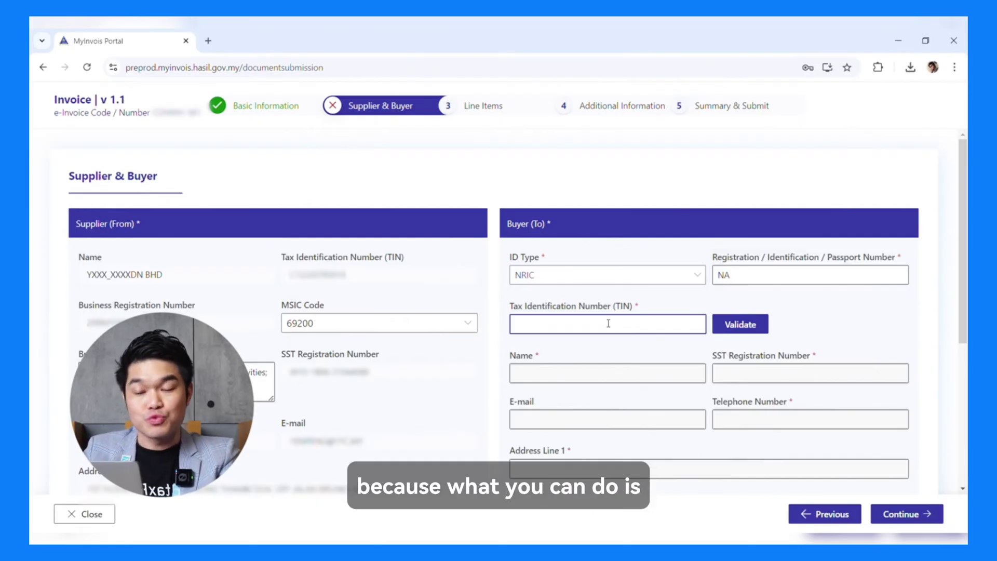
type("I00000000")
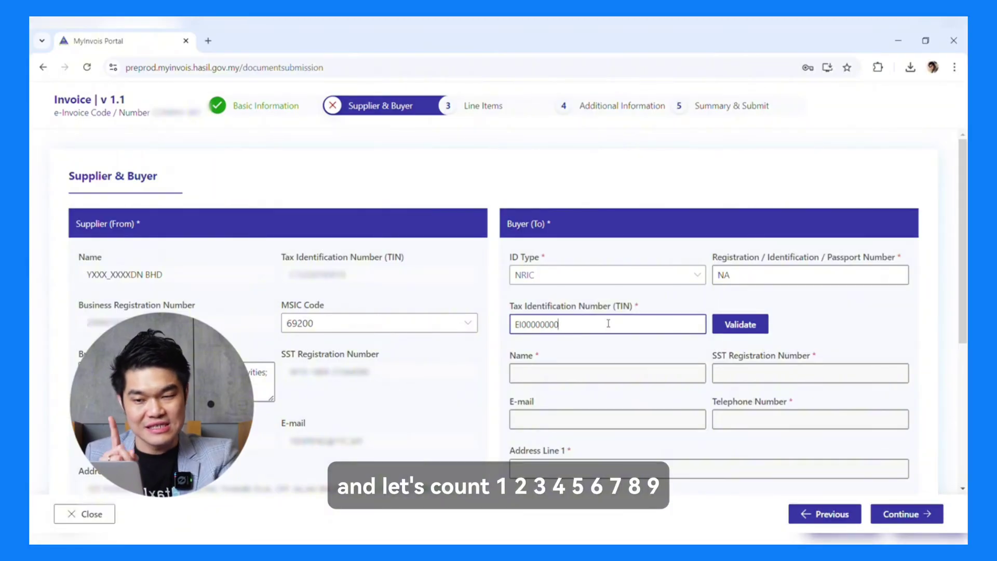
type("010")
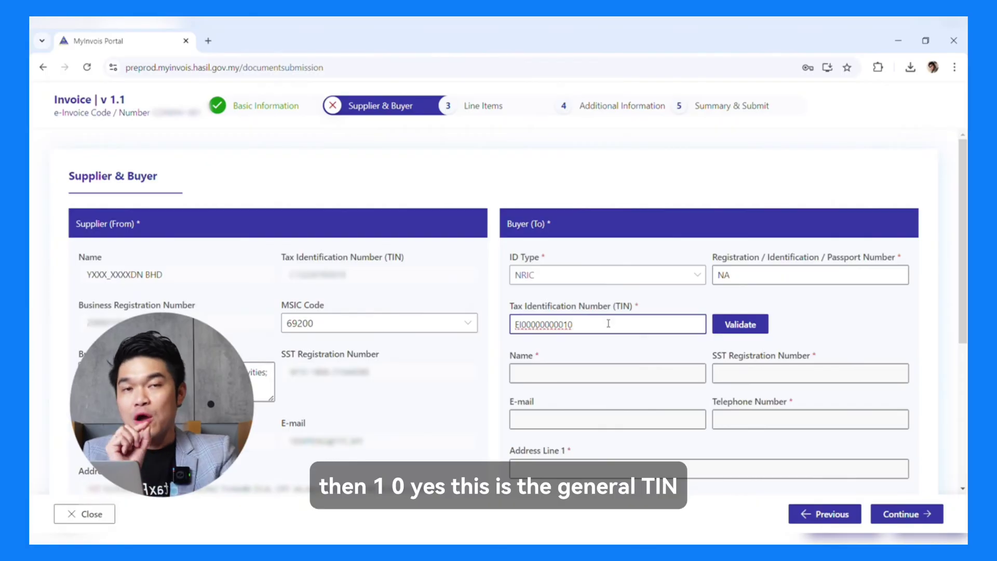
left_click(747, 325)
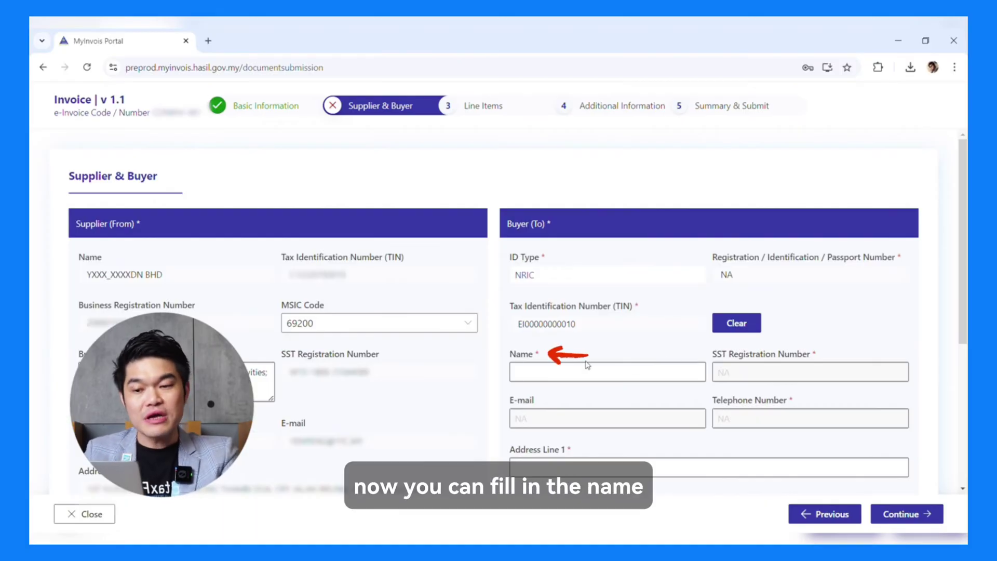
Enter 'General Public' as the buyer's name.
scroll(554, 381, "down", 2)
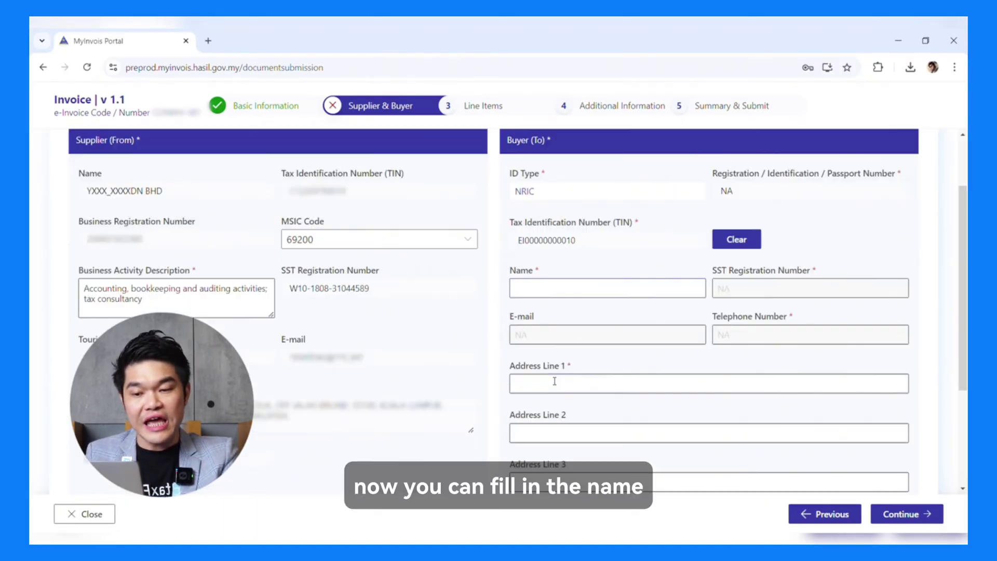
left_click(558, 290)
left_click(595, 275)
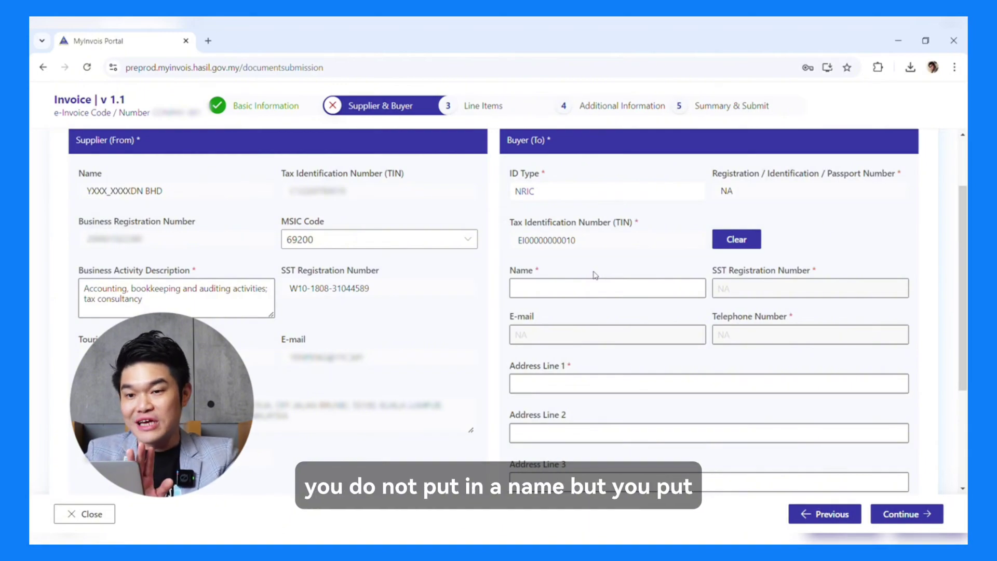
left_click(555, 291)
type("Gene")
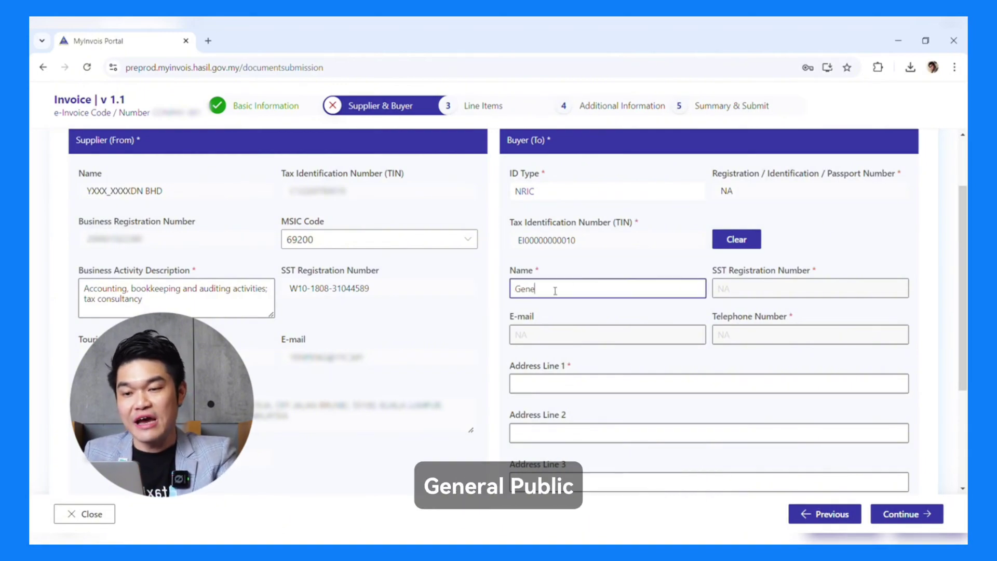
type("ral Public")
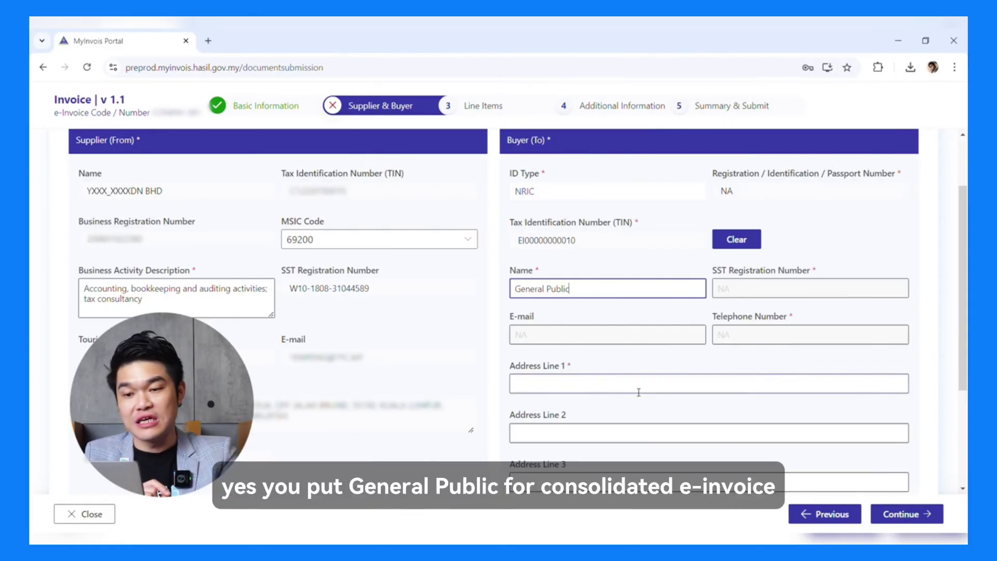
Enter NA as the buyer's Address Line 1.
left_click(565, 385)
type("NA")
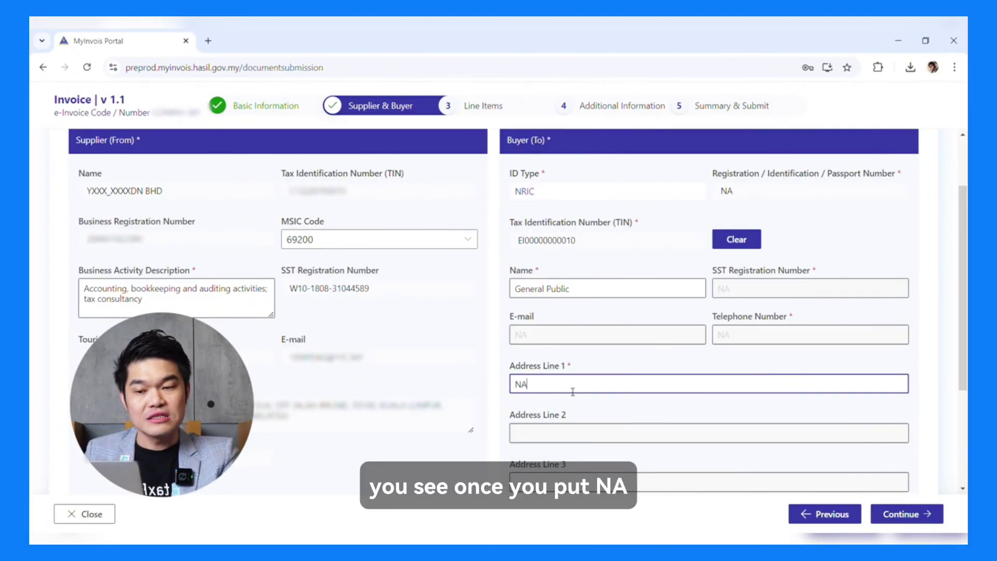
scroll(573, 391, "down", 3)
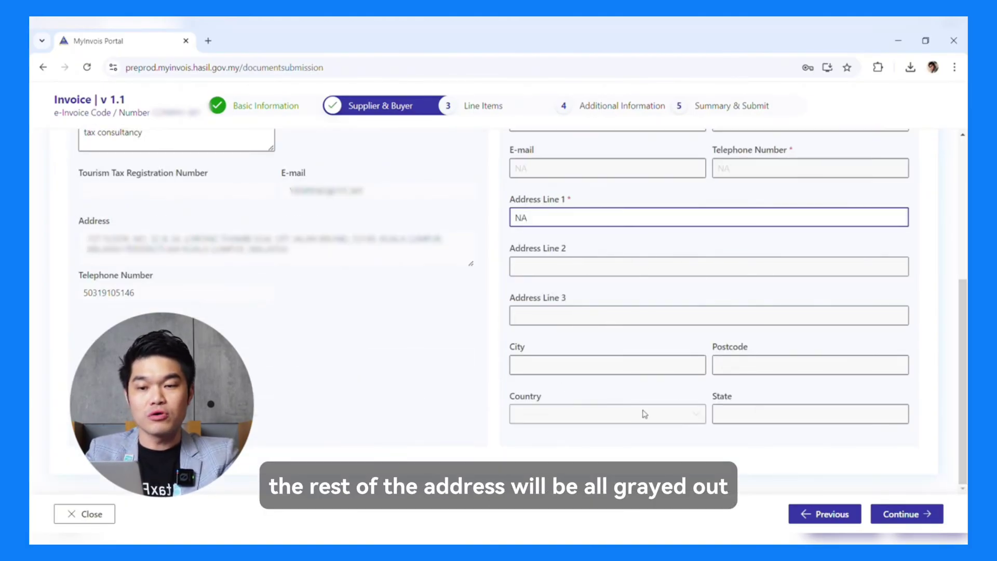
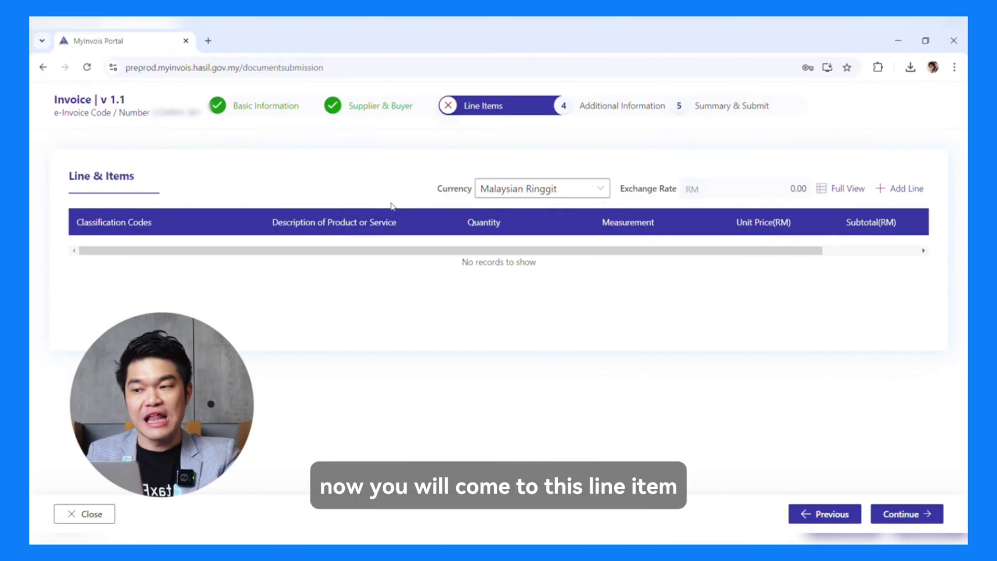
Confirm Malaysian Ringgit as the currency and start a blank first line item.
left_click(601, 193)
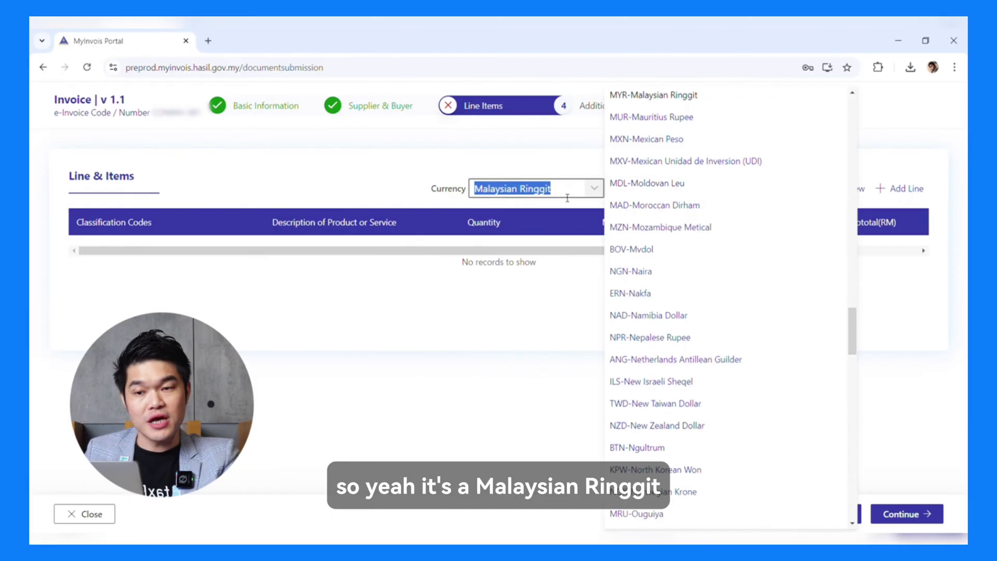
left_click(906, 278)
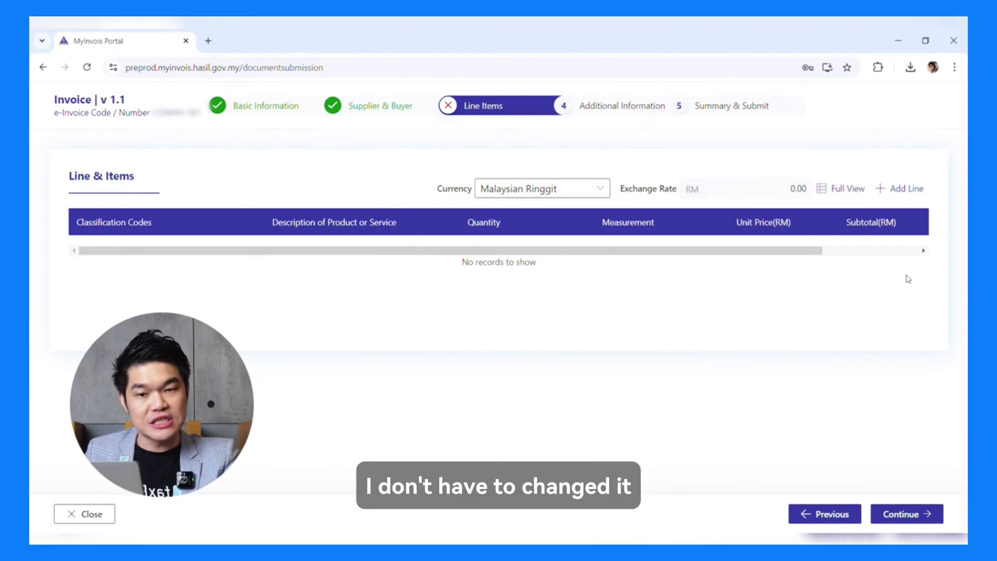
left_click(905, 189)
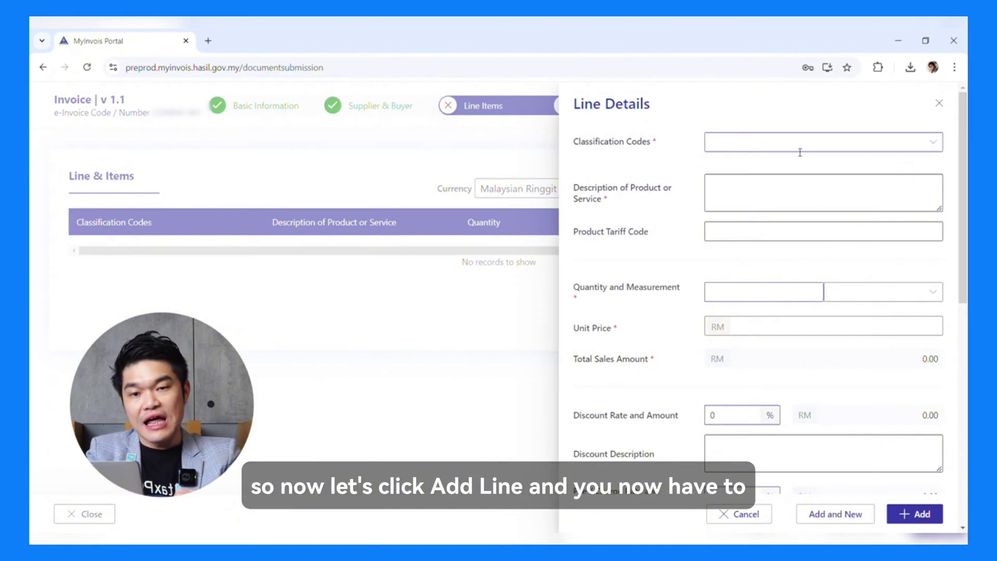
Tick classification code 004-Consolidated e-Invoice for the line item.
left_click(935, 145)
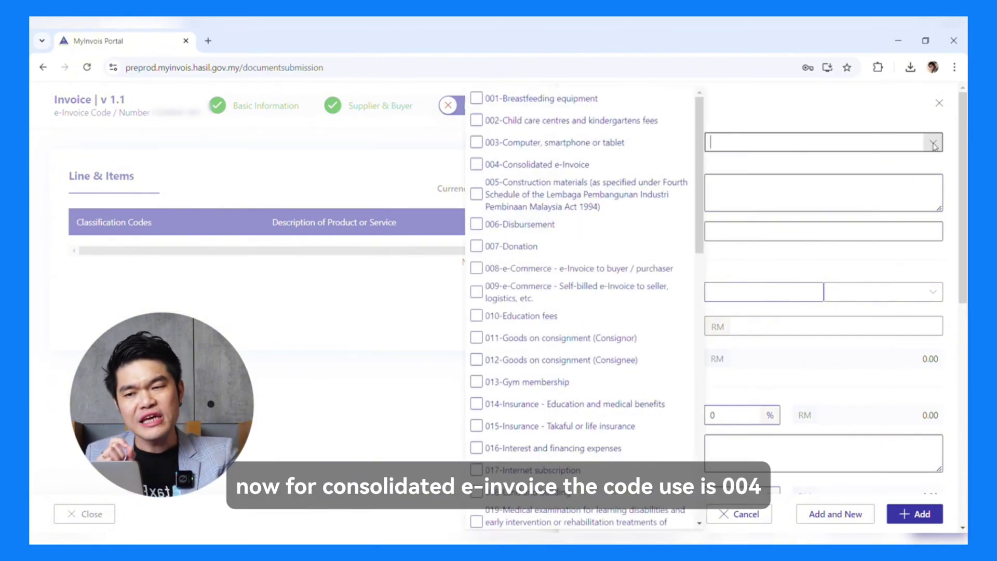
left_click(476, 164)
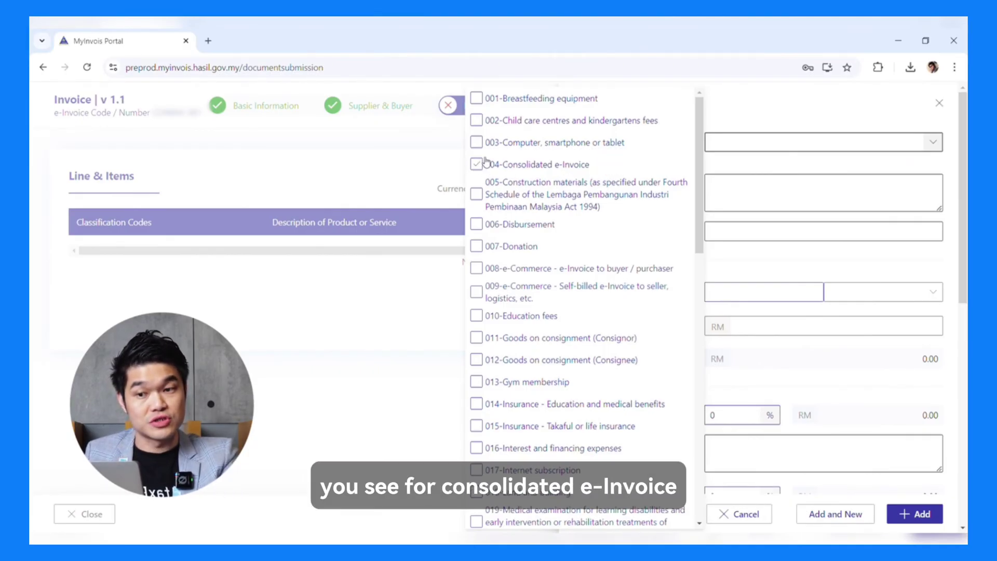
left_click(784, 193)
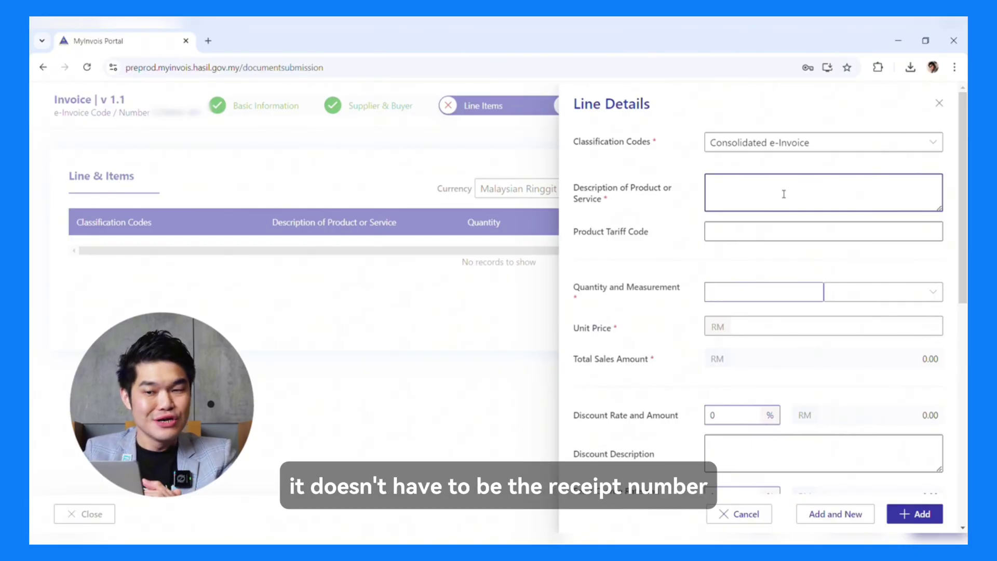
Describe the line as total sales for August 2024, quantity 1 Unit.
type("sale")
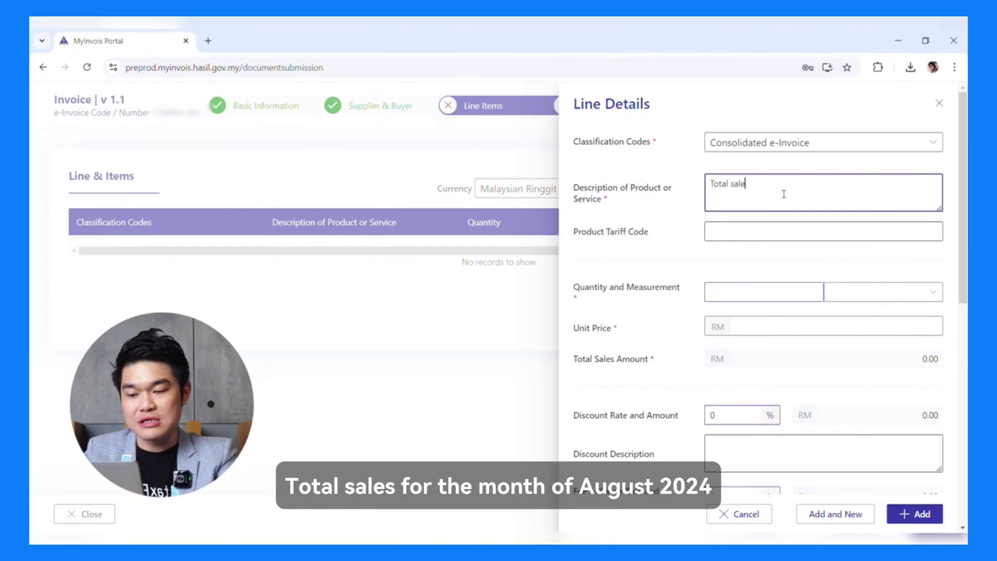
type("s for the month of August 2024")
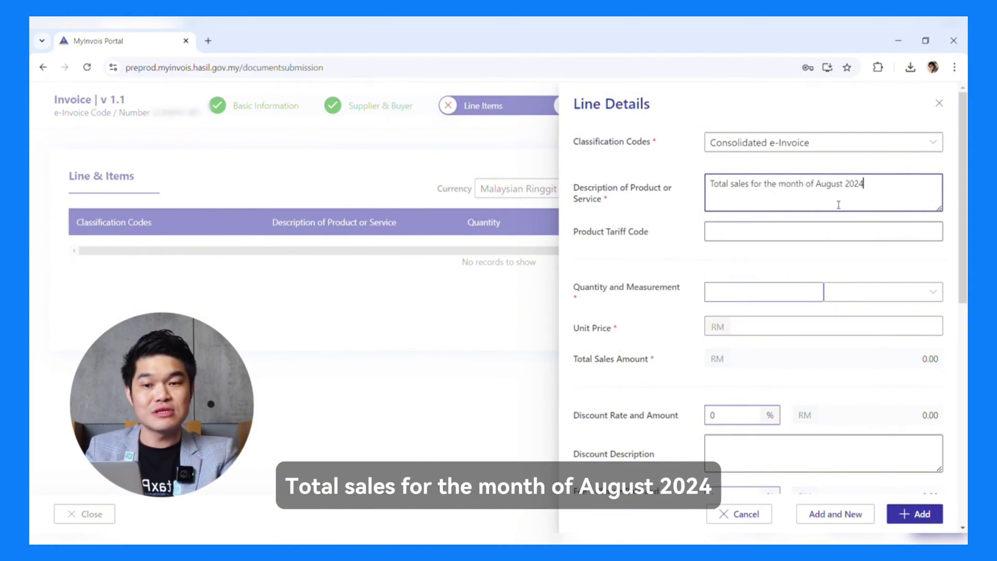
left_click(730, 297)
type("1")
left_click(909, 295)
type("unit")
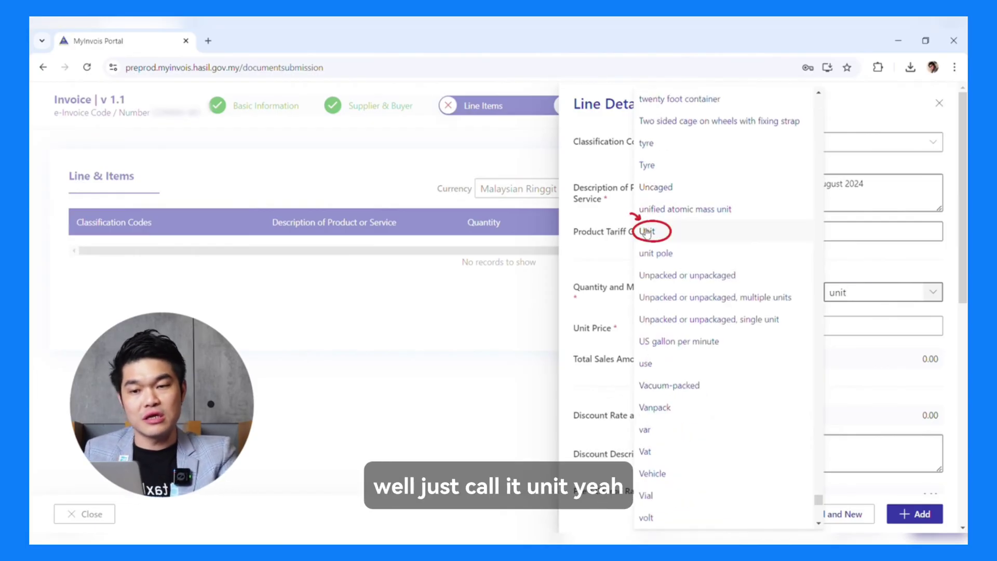
left_click(647, 232)
Enter a unit price of 1748.96 for the line.
left_click(784, 329)
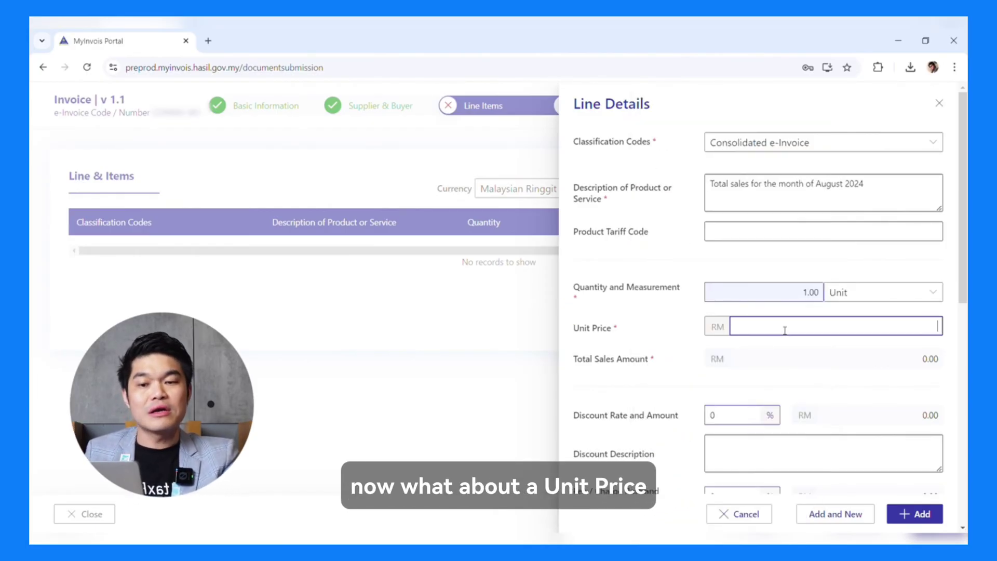
left_click(750, 311)
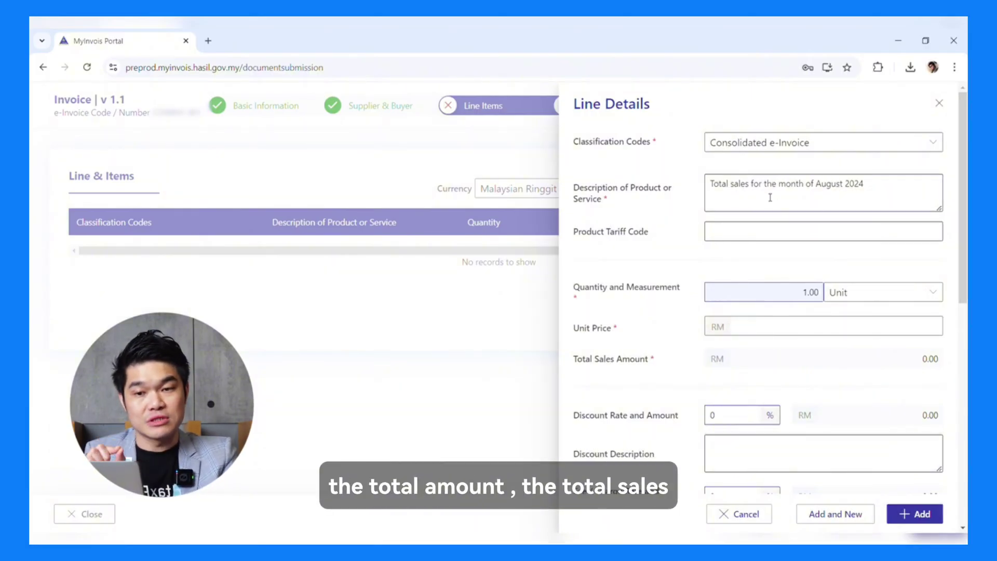
left_click(879, 329)
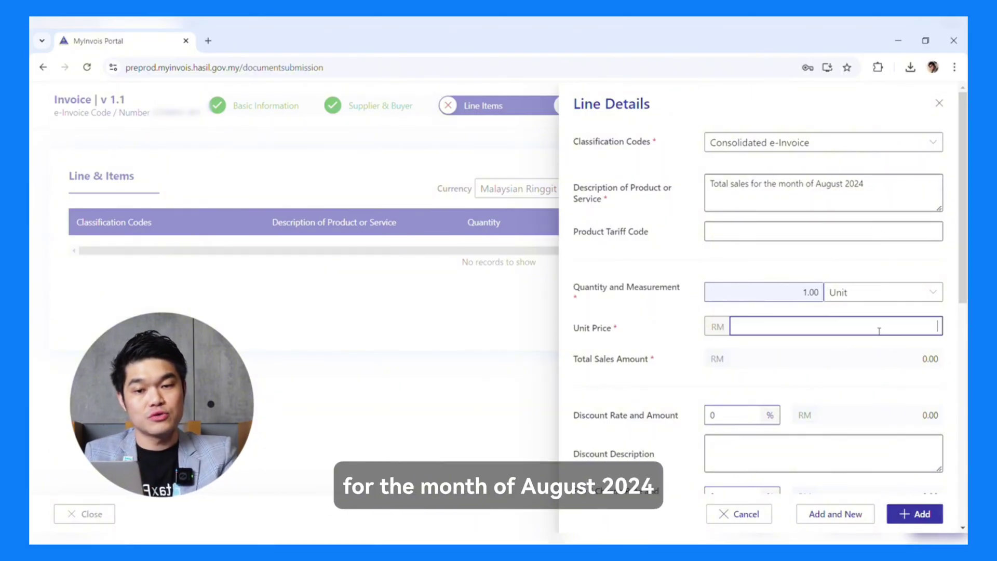
type("1748.96")
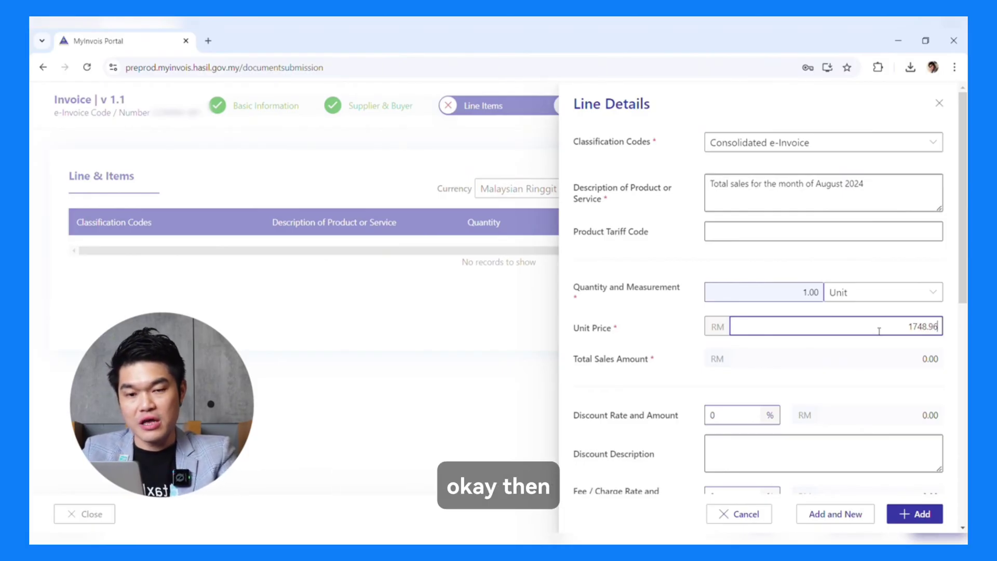
Add a tax row to the line with Service Tax as the tax type.
left_click(859, 391)
scroll(859, 391, "down", 2)
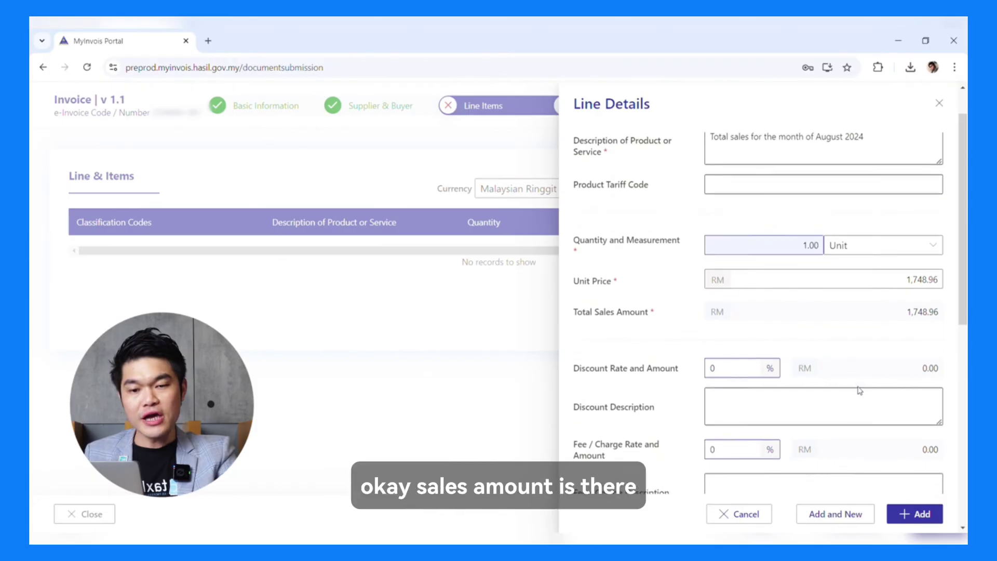
scroll(732, 362, "down", 2)
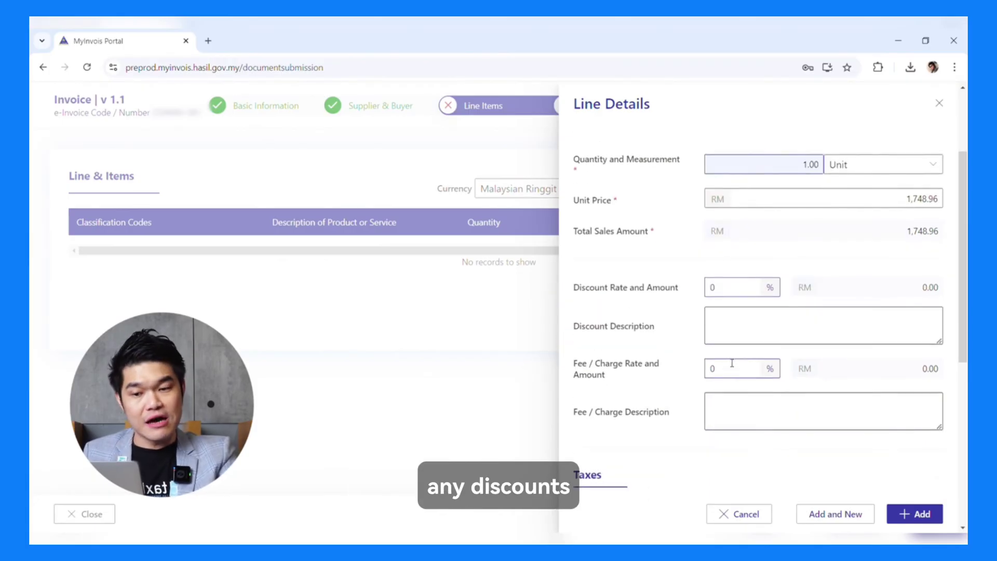
scroll(758, 364, "down", 9)
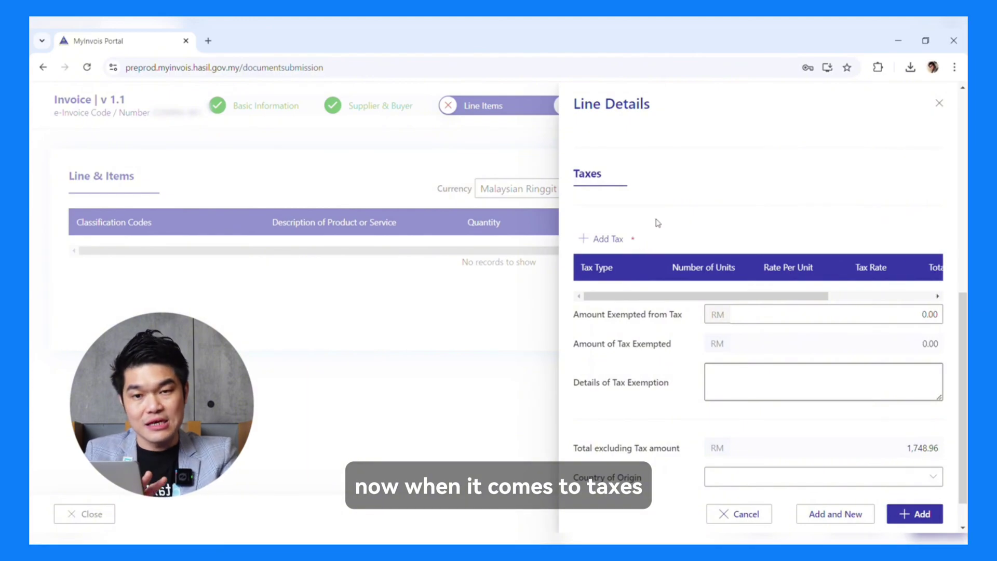
left_click(603, 240)
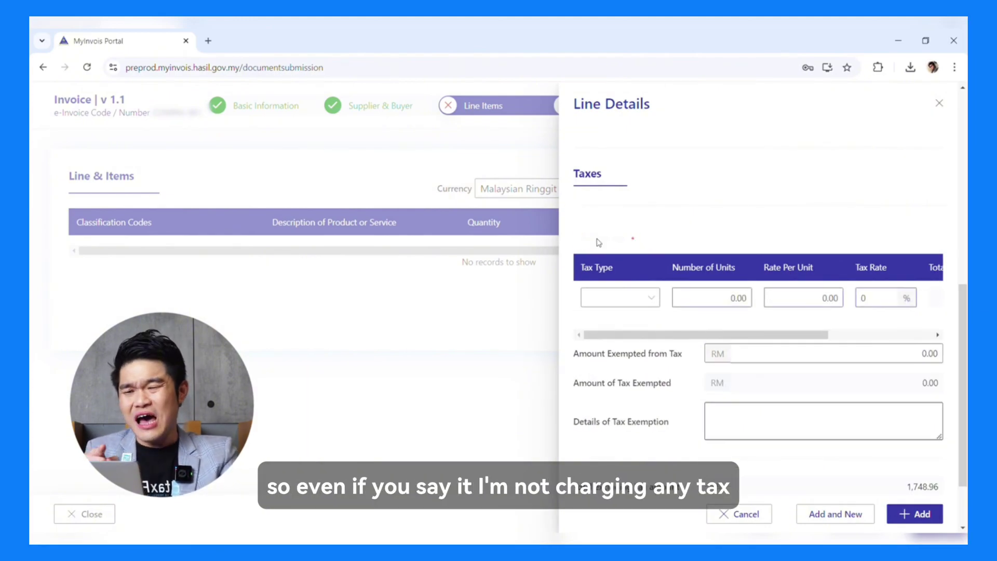
left_click(651, 298)
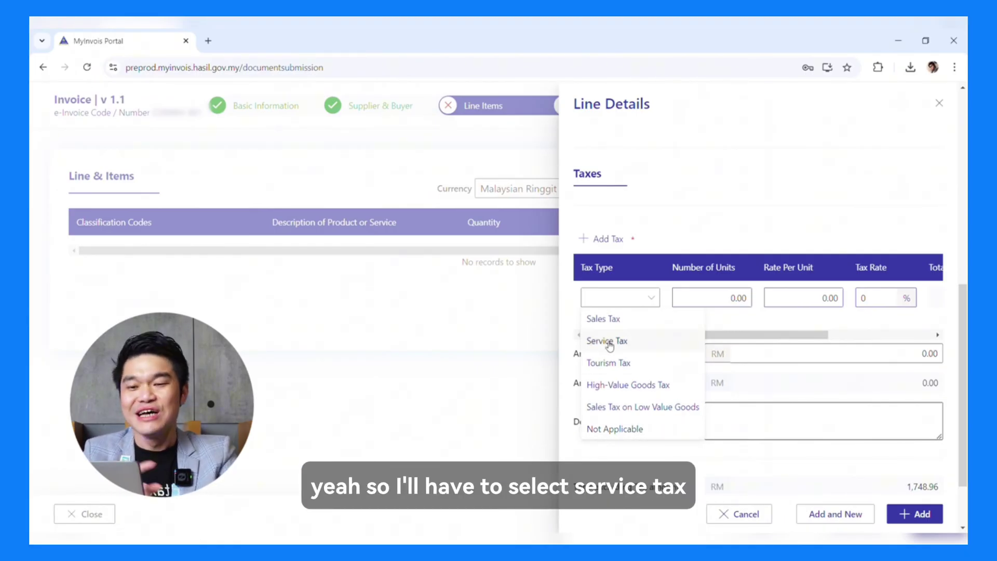
left_click(633, 342)
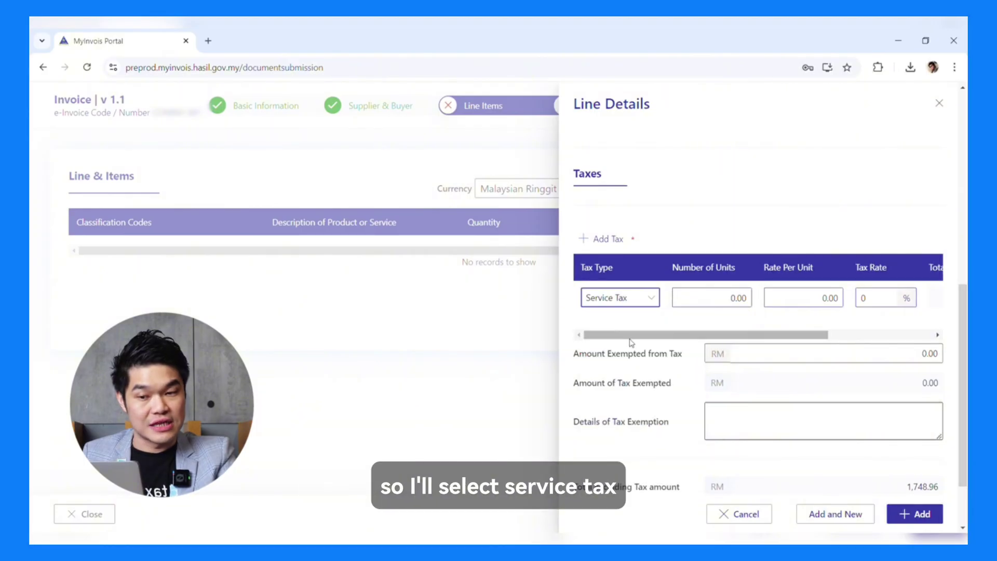
Set the tax rate to 8%, giving a tax amount of 139.92.
left_click(883, 302)
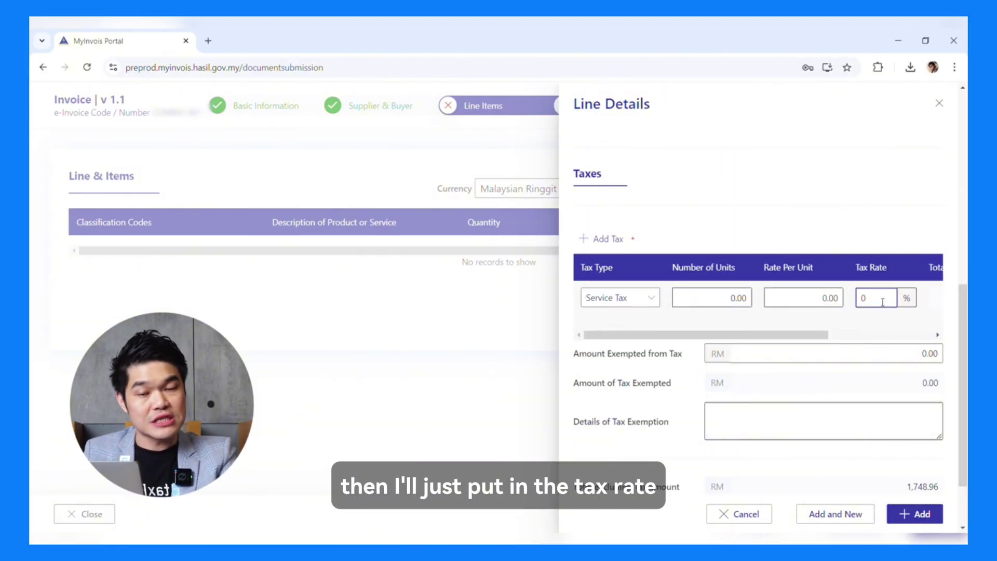
key("BackSpace")
type("8")
left_click(864, 334)
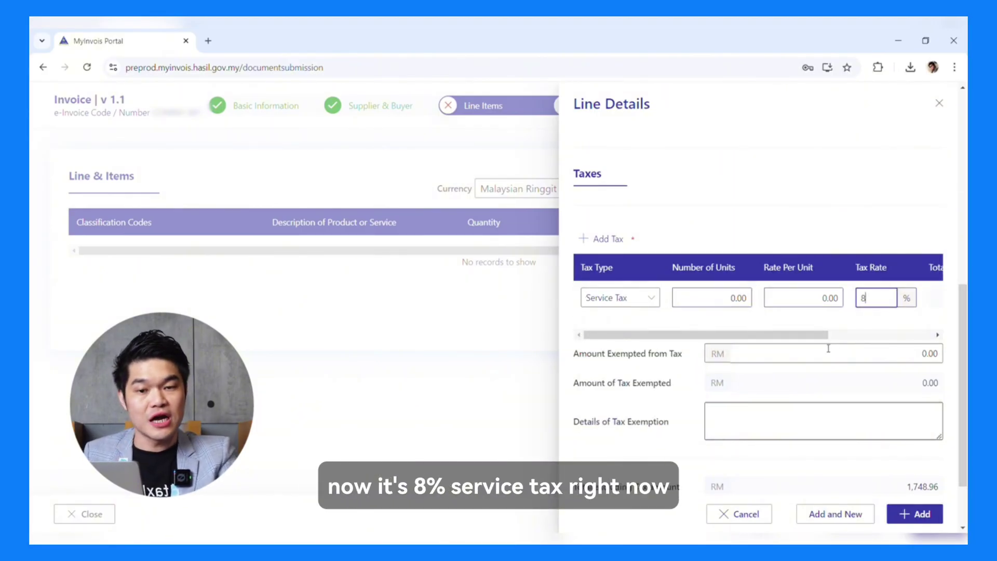
left_click(916, 334)
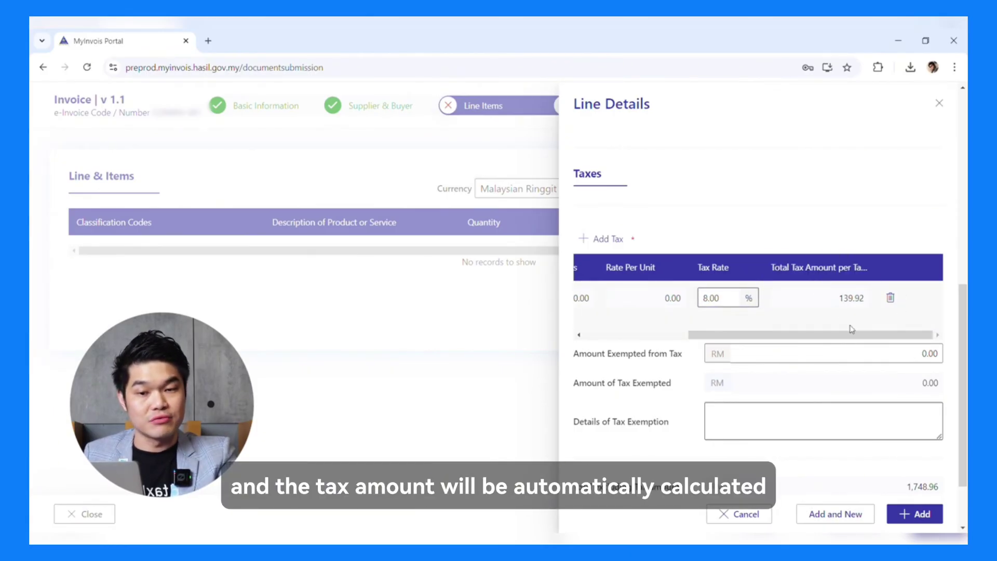
scroll(851, 329, "down", 2)
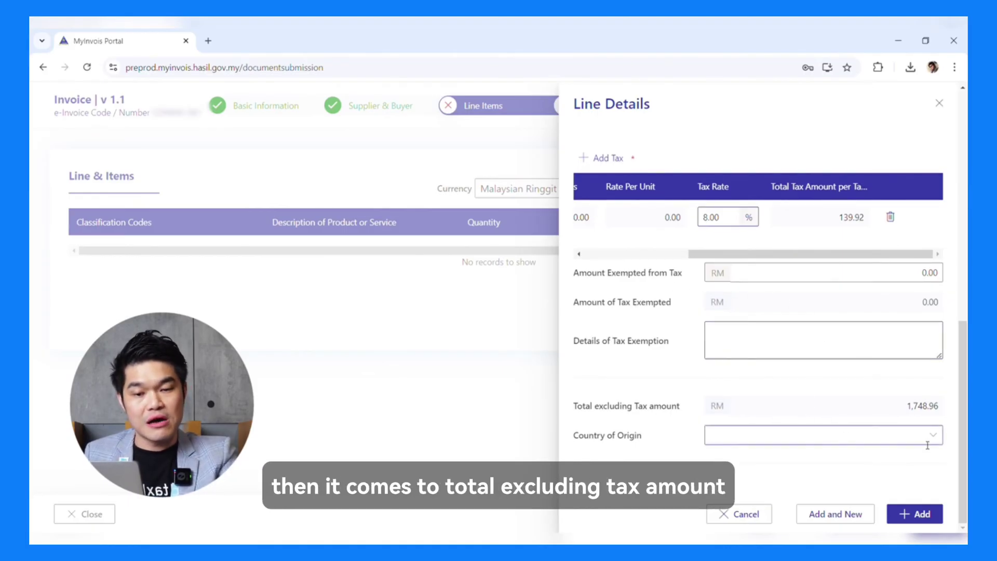
Add the line, check the 1,888.88 total payable, and continue to Additional Information.
left_click(916, 515)
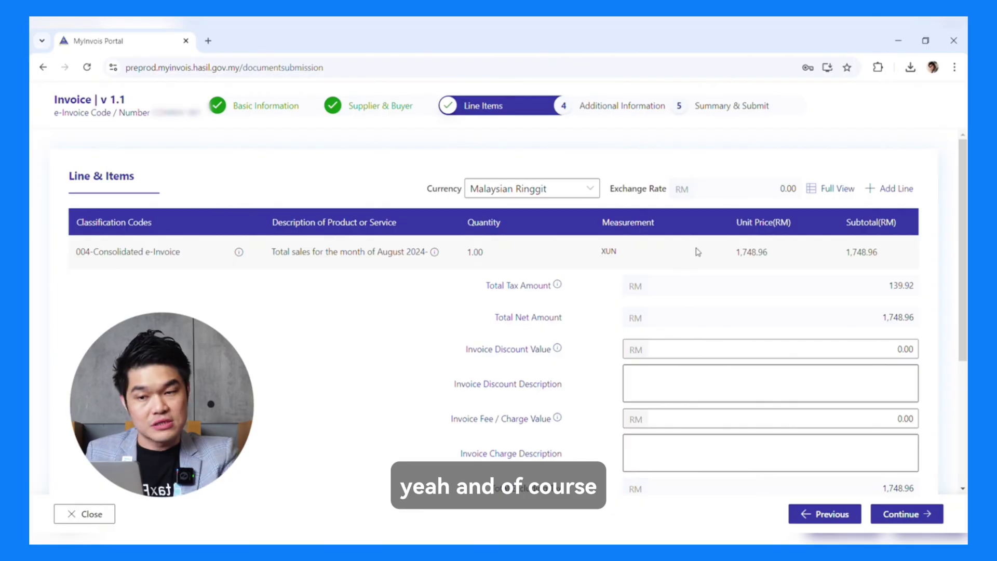
scroll(870, 262, "down", 4)
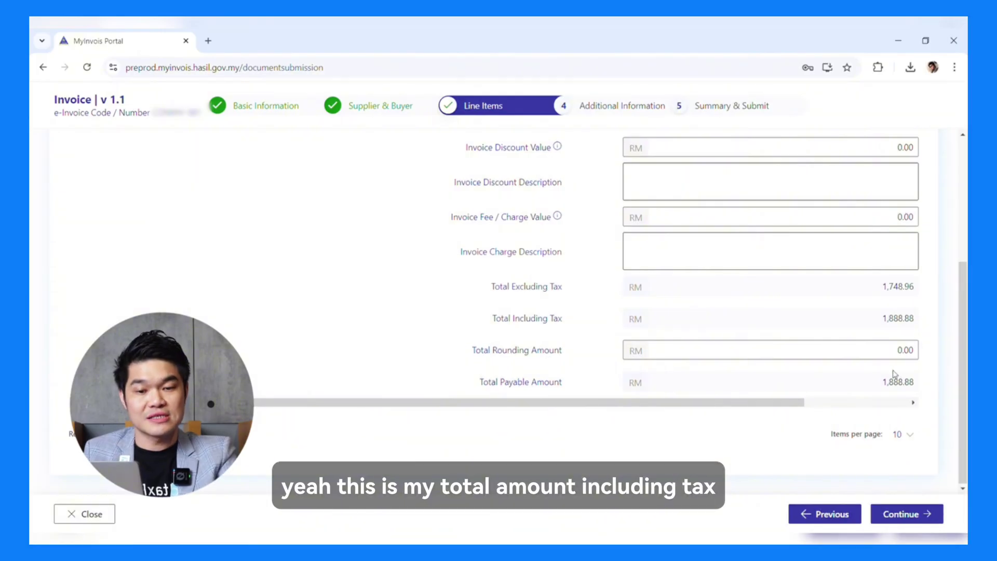
left_click(896, 513)
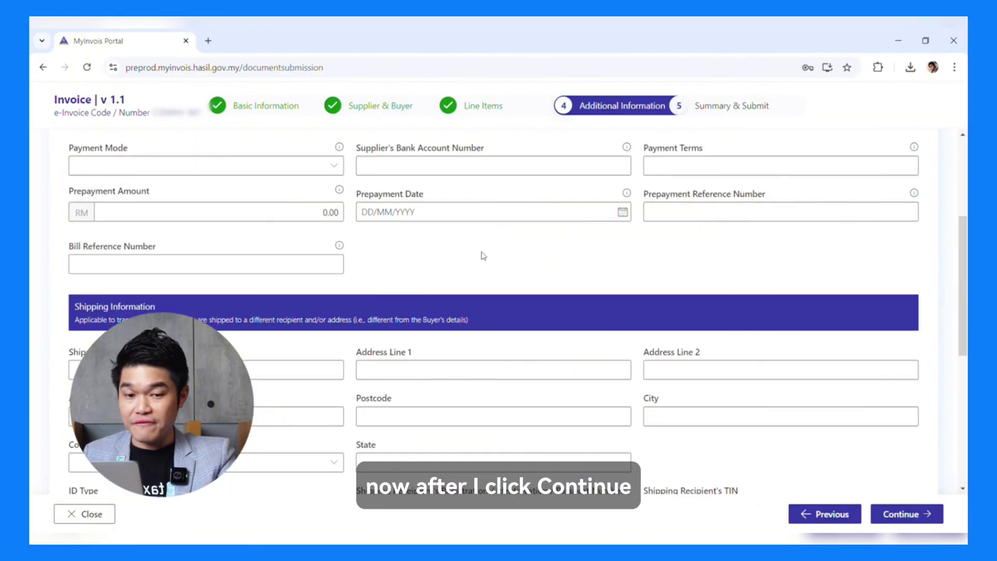
scroll(444, 249, "up", 2)
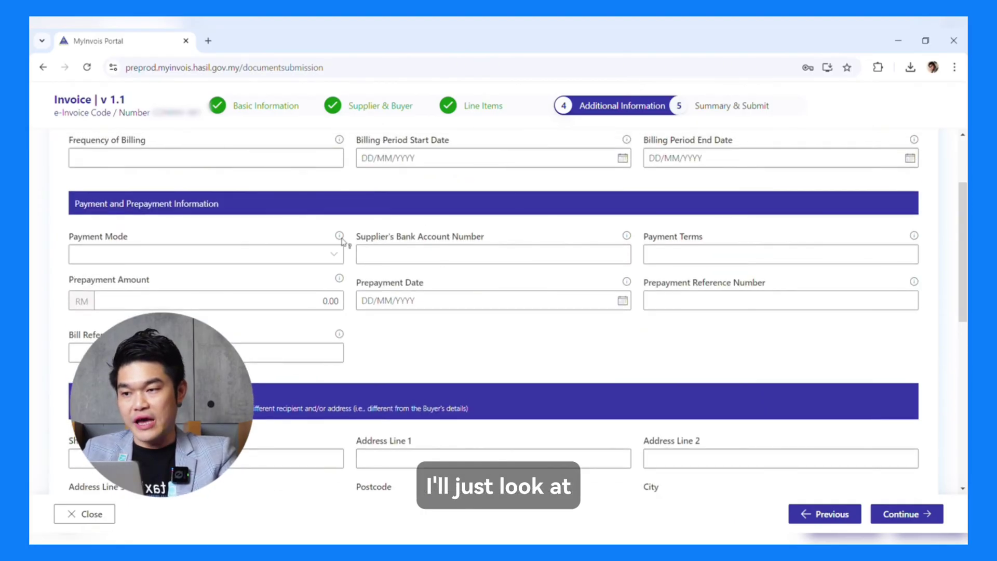
scroll(343, 242, "up", 2)
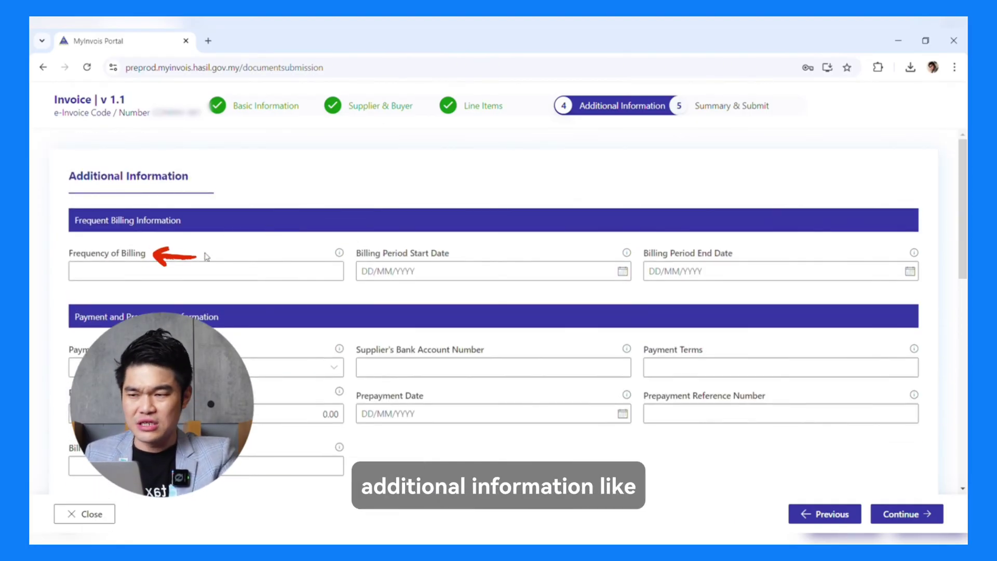
scroll(238, 259, "down", 1)
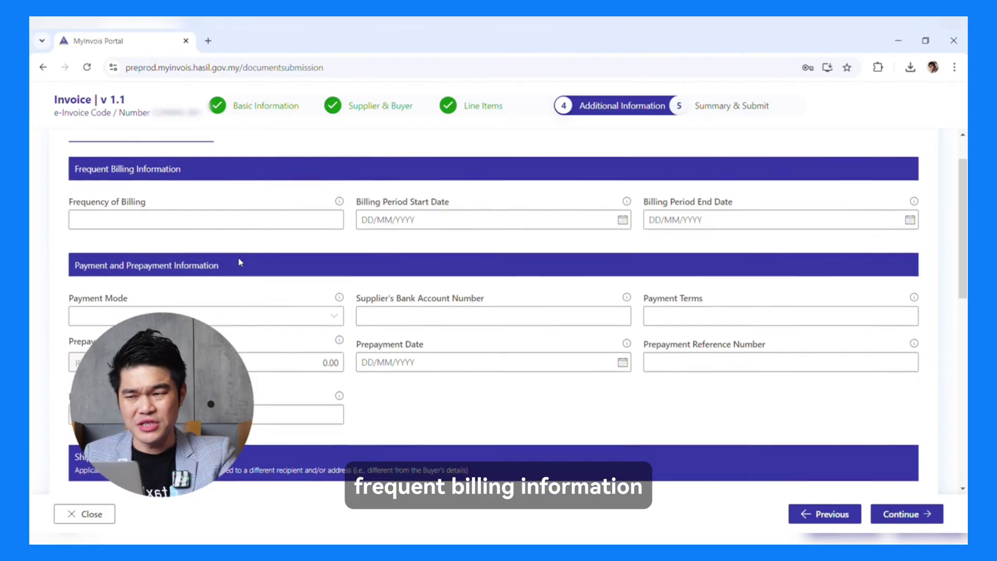
scroll(249, 284, "down", 2)
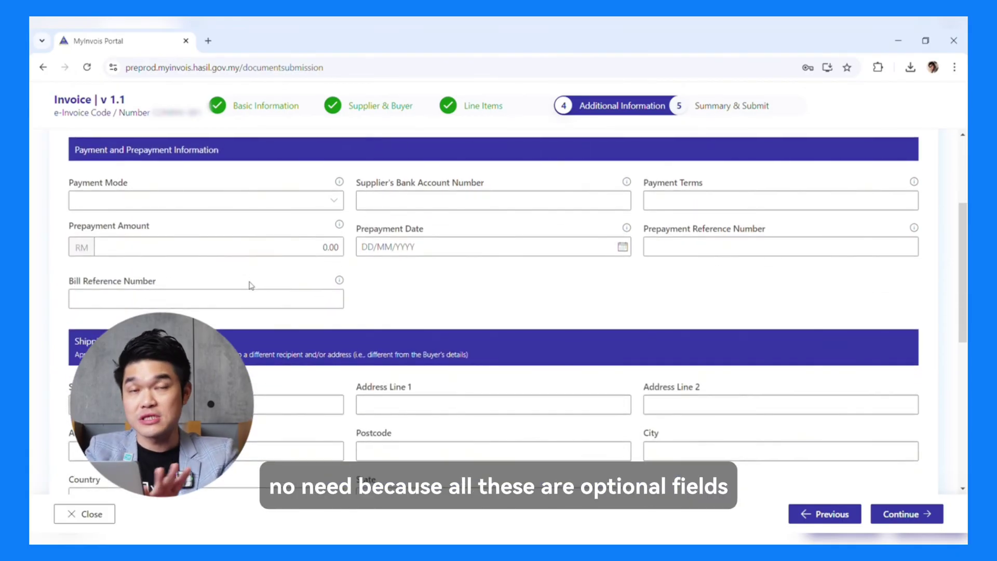
scroll(248, 281, "down", 1)
scroll(194, 291, "down", 2)
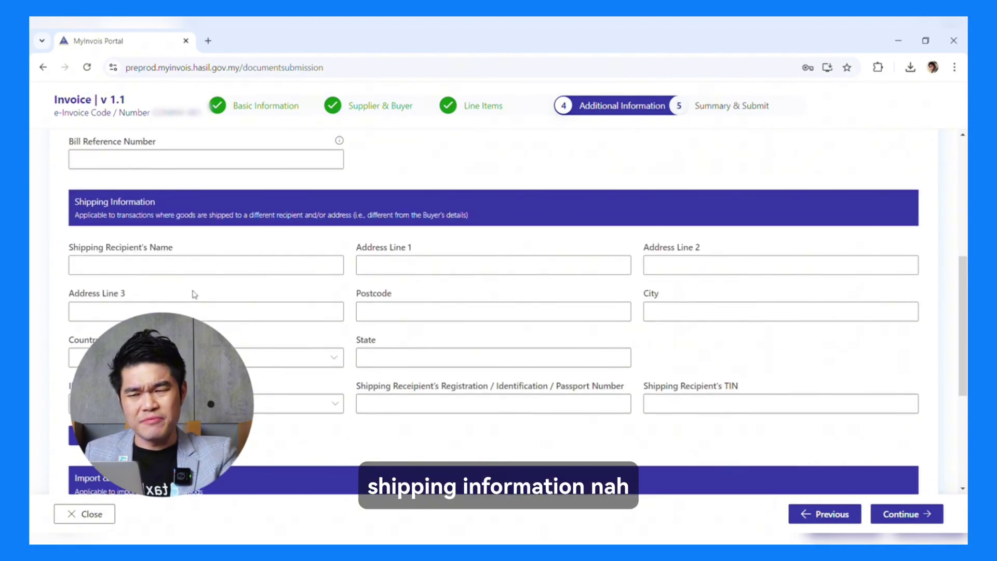
scroll(194, 292, "down", 5)
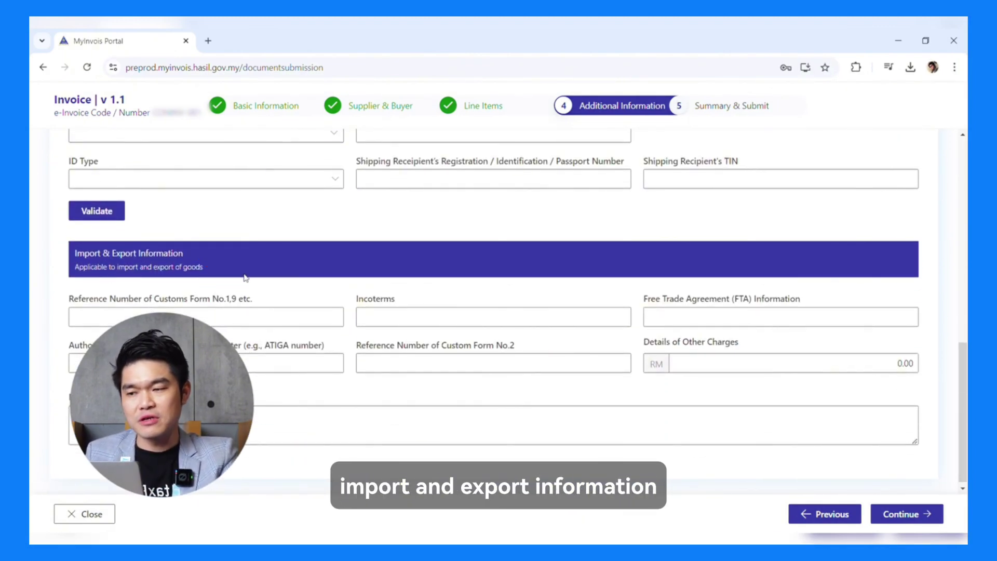
scroll(246, 277, "down", 1)
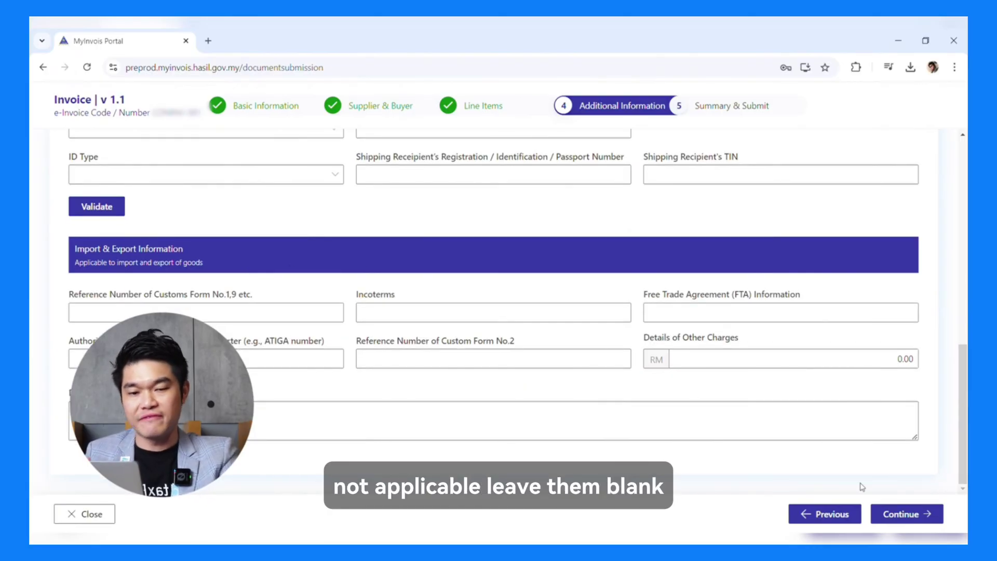
Continue to Summary & Submit and review supplier, buyer, line item and 1,888.88 total.
left_click(903, 513)
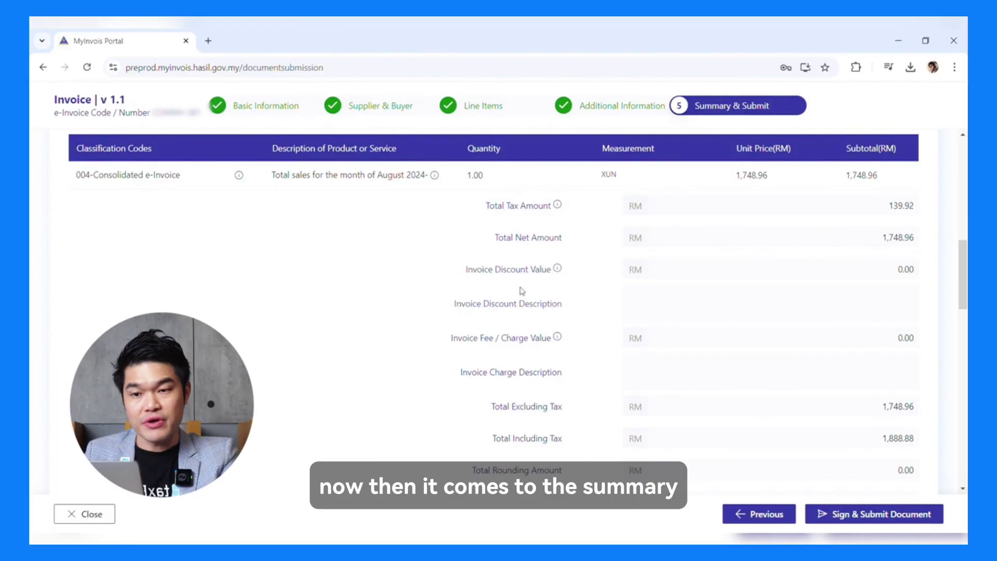
scroll(522, 290, "up", 15)
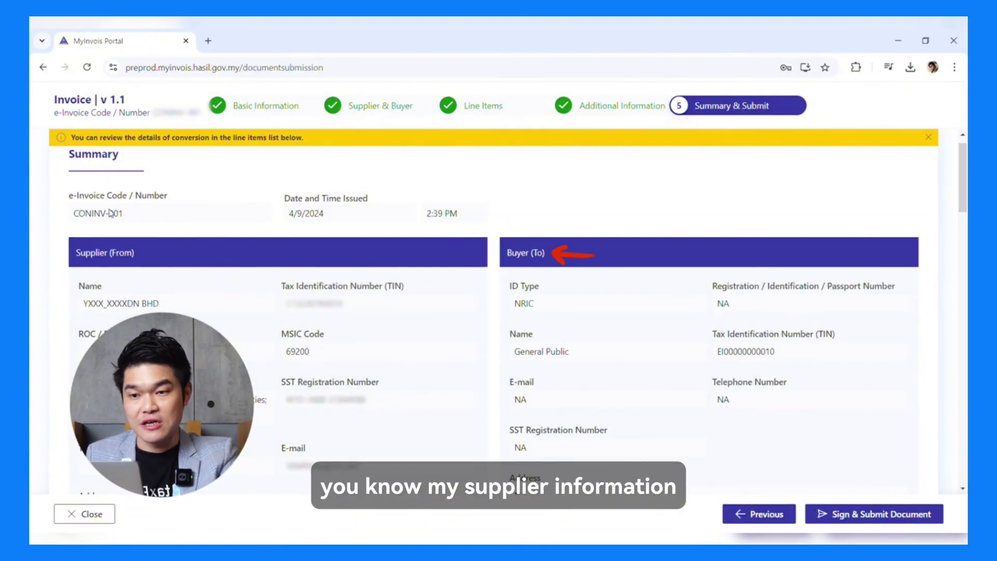
scroll(609, 285, "down", 6)
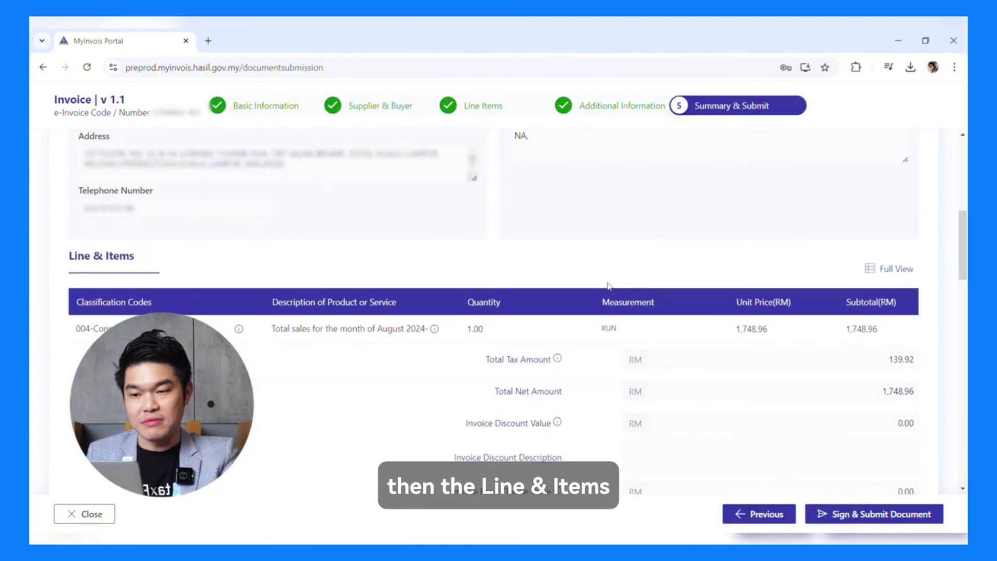
scroll(885, 296, "down", 2)
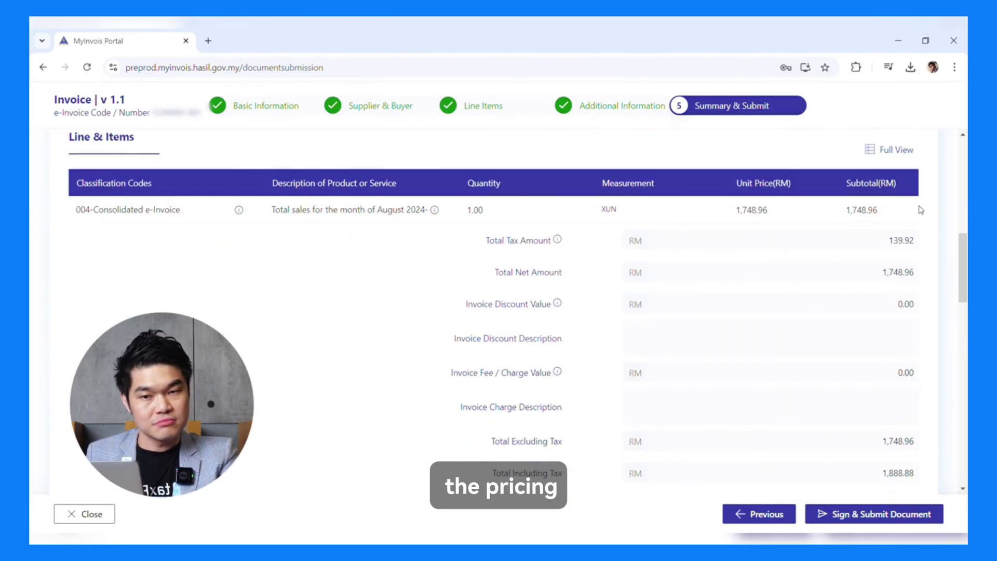
scroll(899, 244, "down", 3)
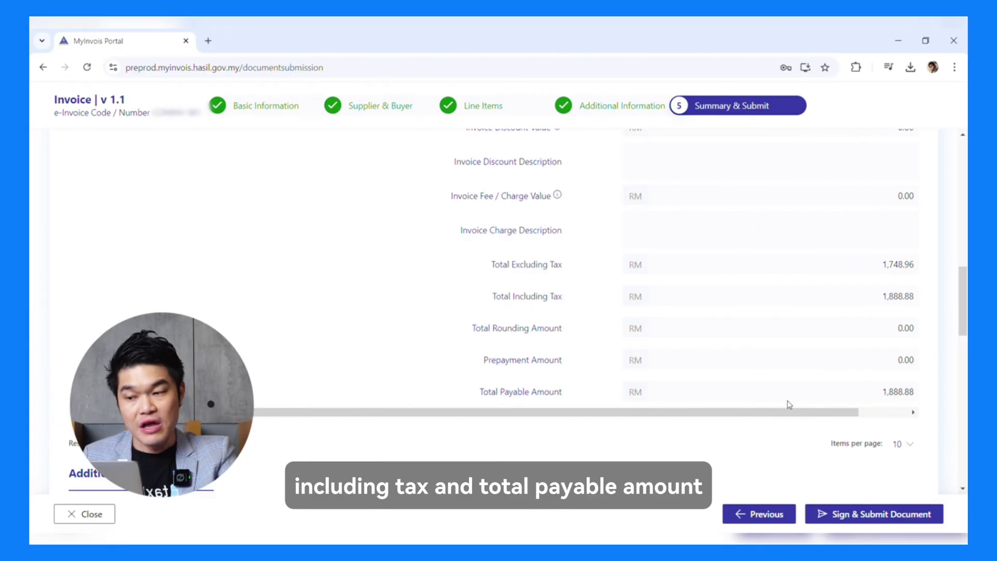
scroll(788, 404, "down", 10)
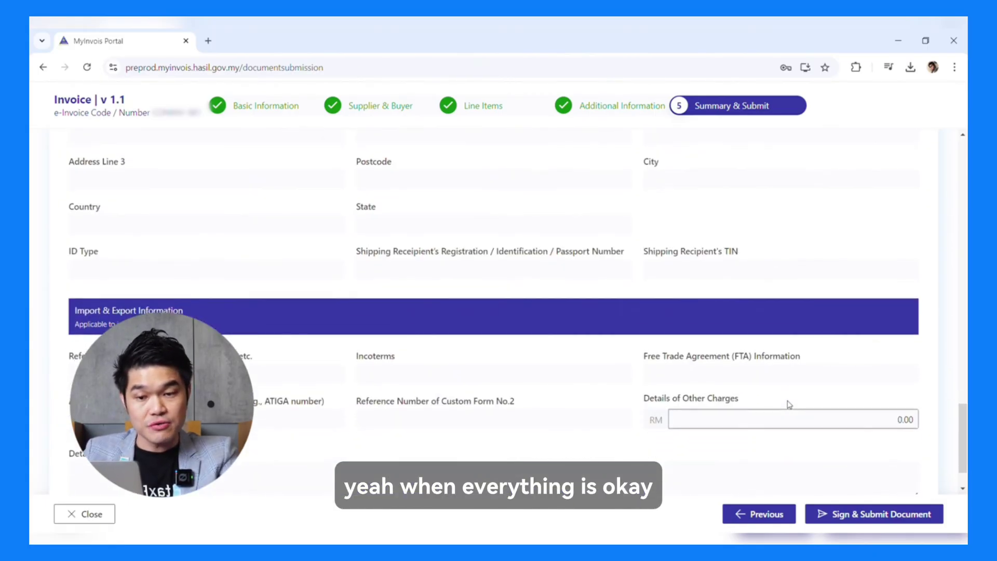
scroll(788, 404, "down", 1)
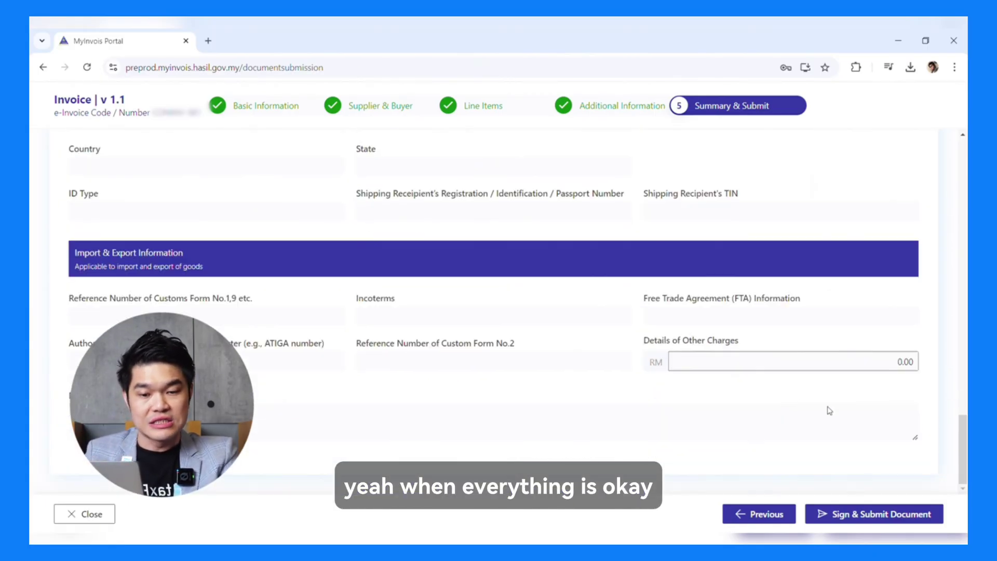
Sign with the identification card number and password, accept the declaration, and submit.
left_click(861, 517)
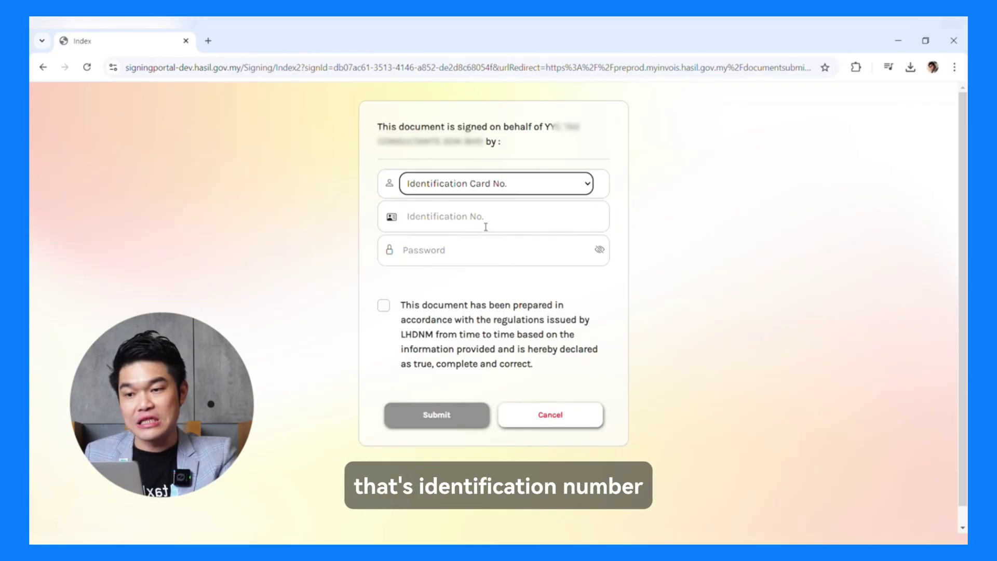
left_click(490, 226)
type("...")
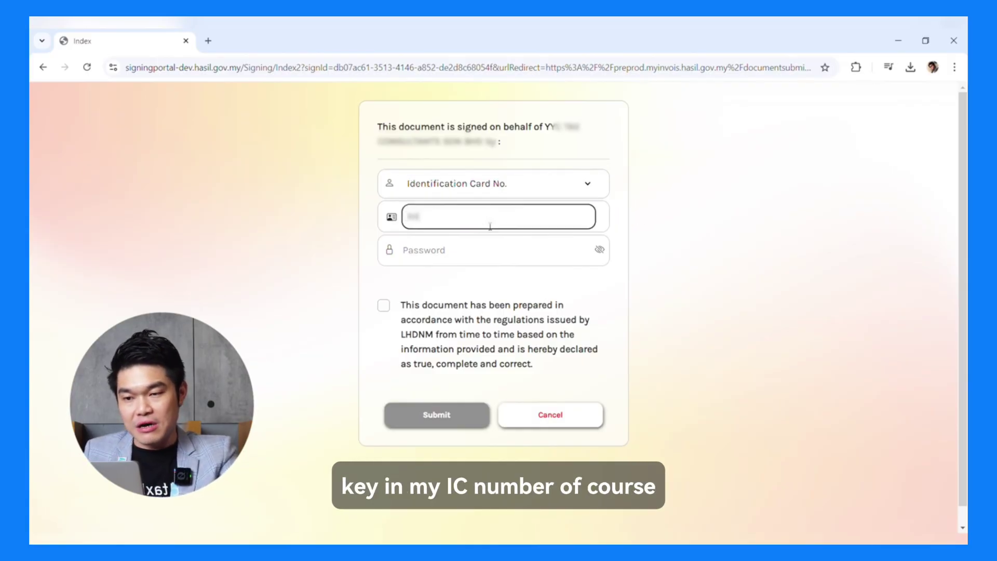
left_click(489, 254)
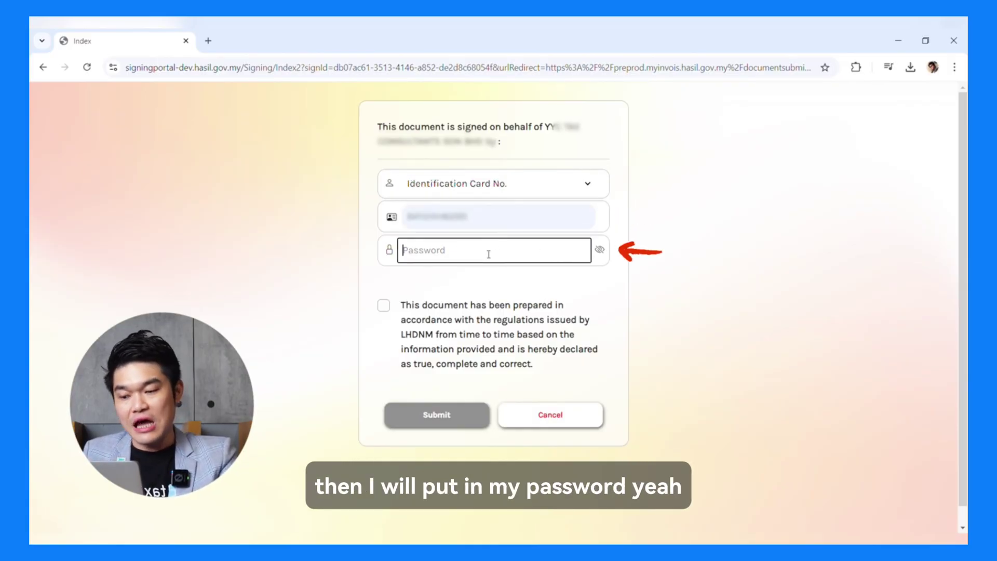
type("********")
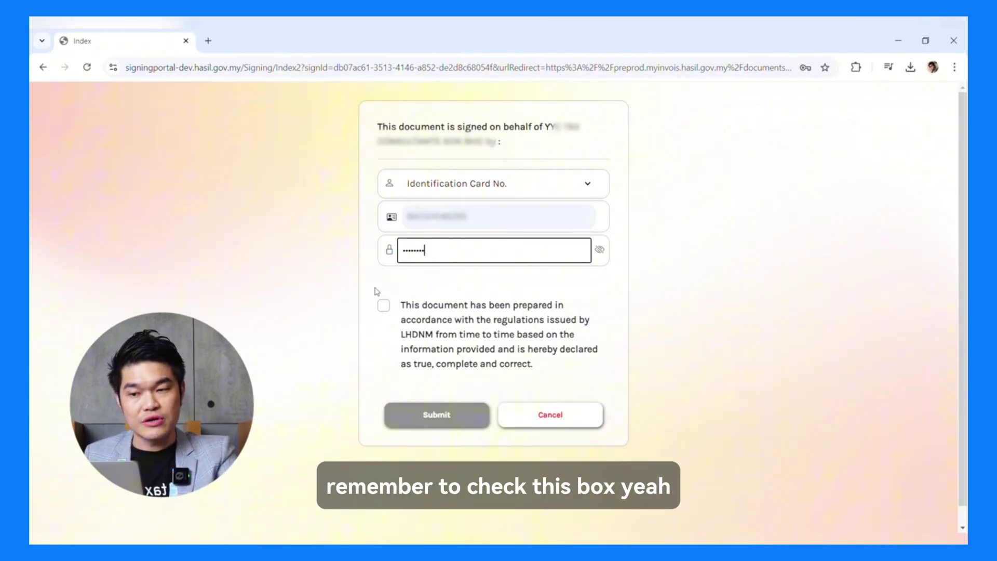
left_click(384, 306)
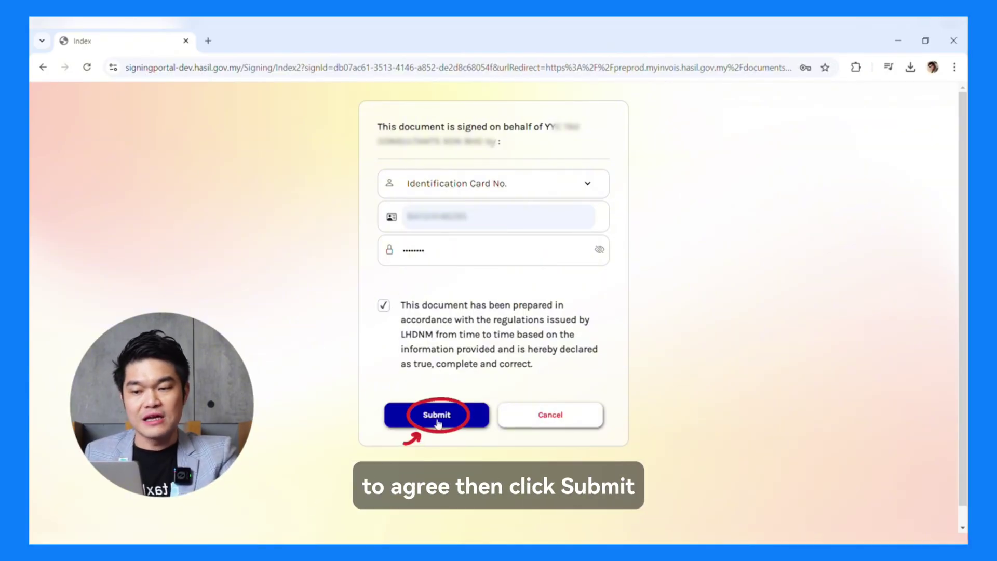
left_click(423, 416)
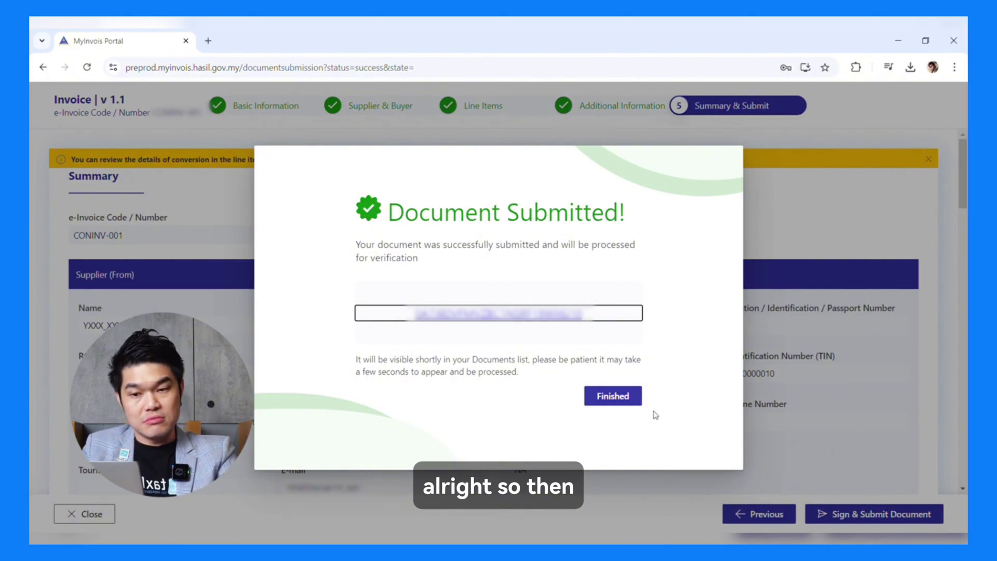
Dismiss the Document Submitted dialog and show the Documents list.
left_click(617, 396)
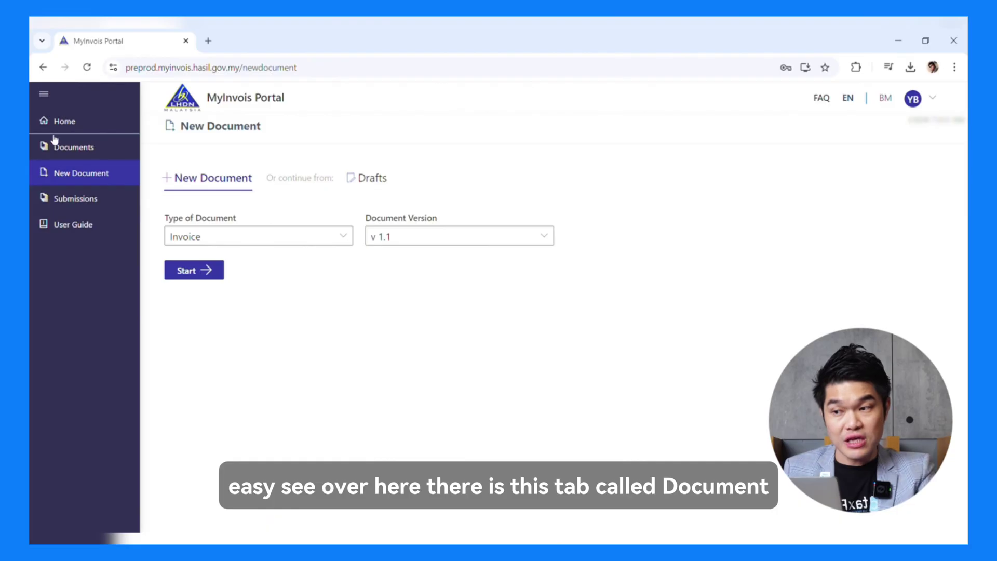
left_click(76, 155)
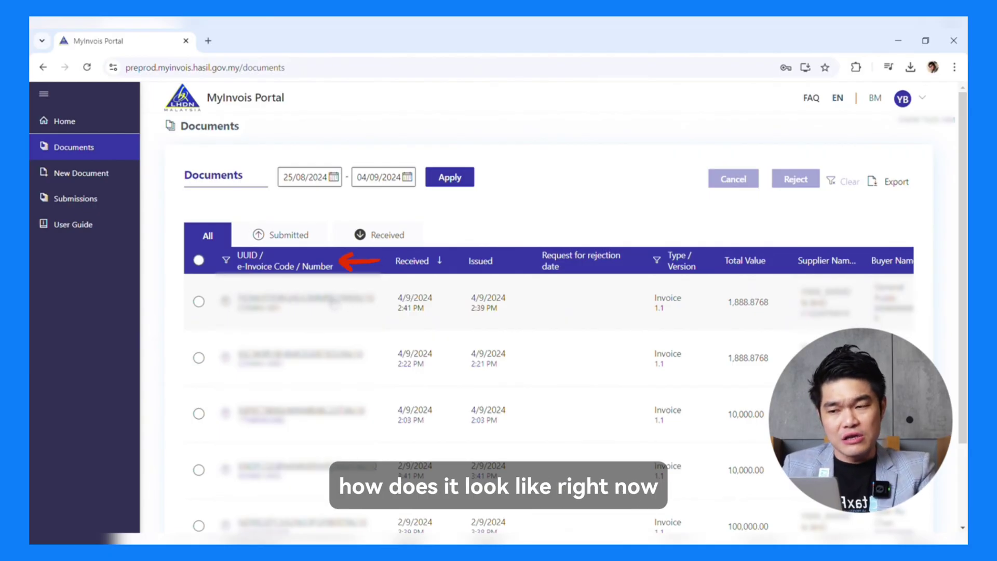
Open invoice CONINV-001 from the top row and review its Valid status and details.
left_click(311, 307)
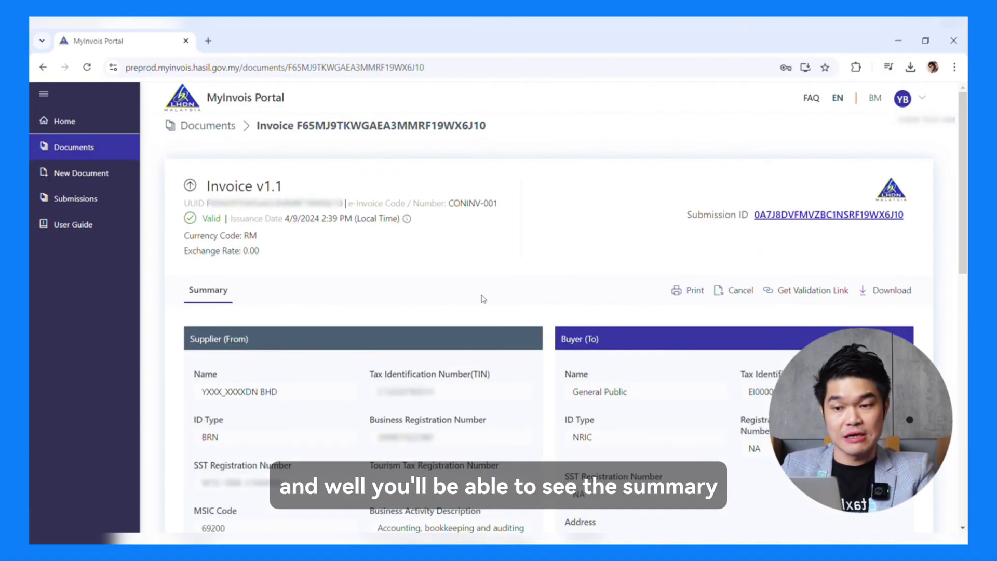
scroll(483, 298, "down", 15)
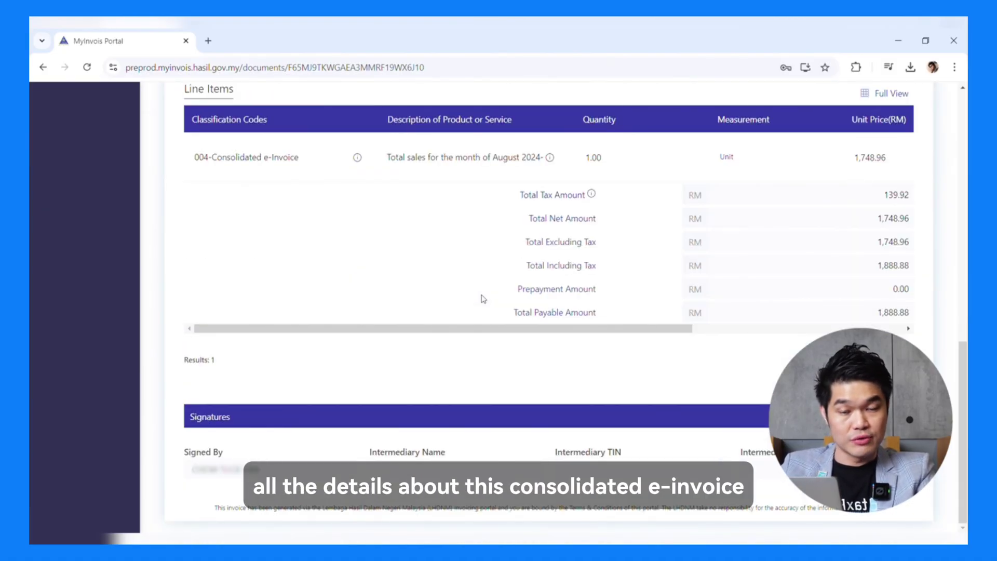
scroll(483, 299, "up", 15)
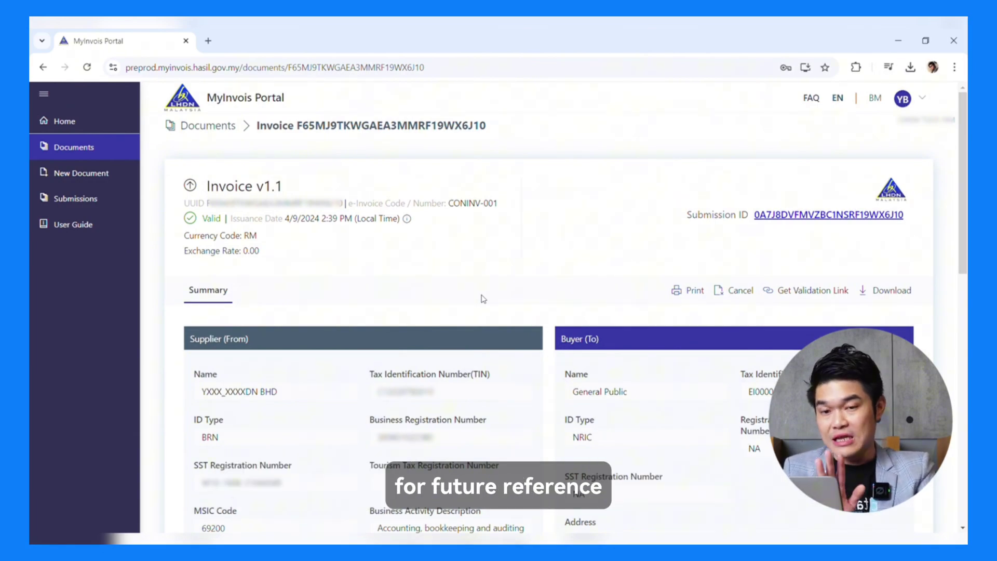
Print CONINV-001 and review the printable copy with its QR code and 1,888.88 payable.
left_click(695, 291)
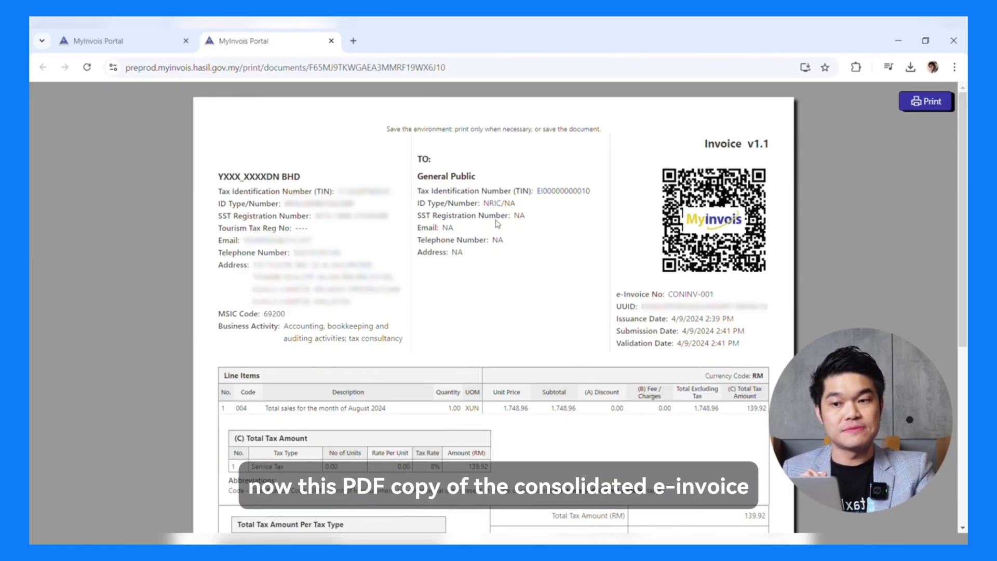
scroll(498, 224, "down", 5)
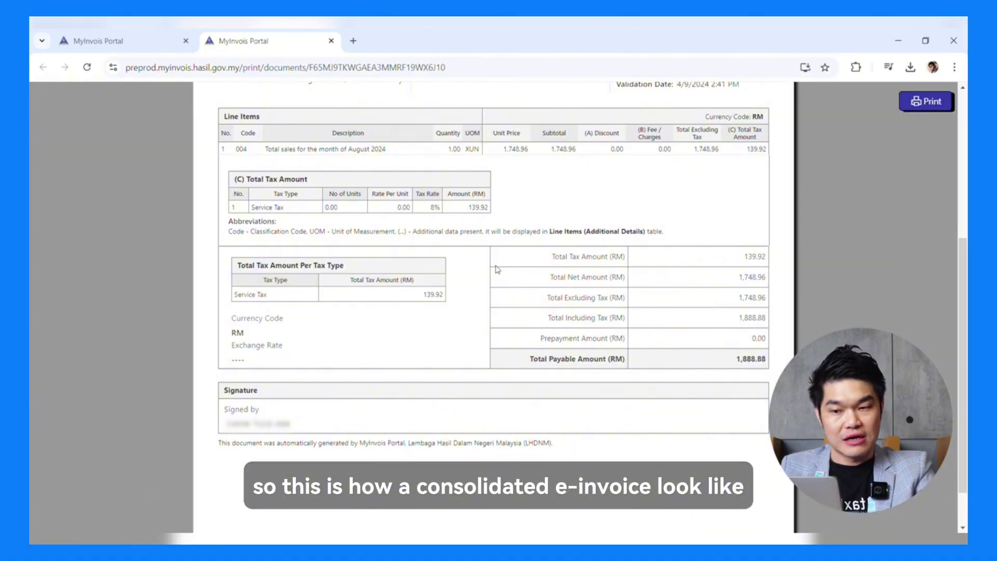
scroll(498, 269, "up", 5)
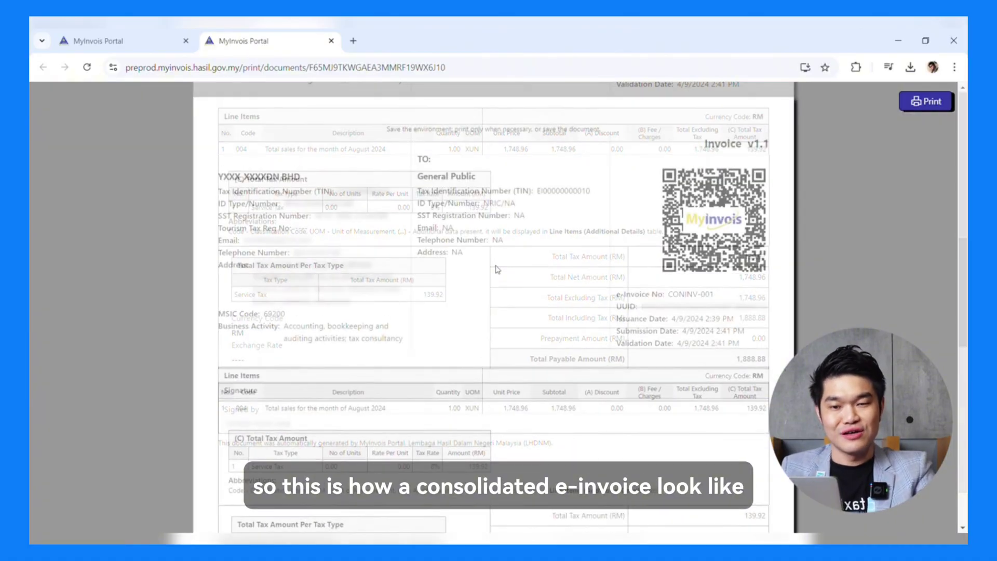